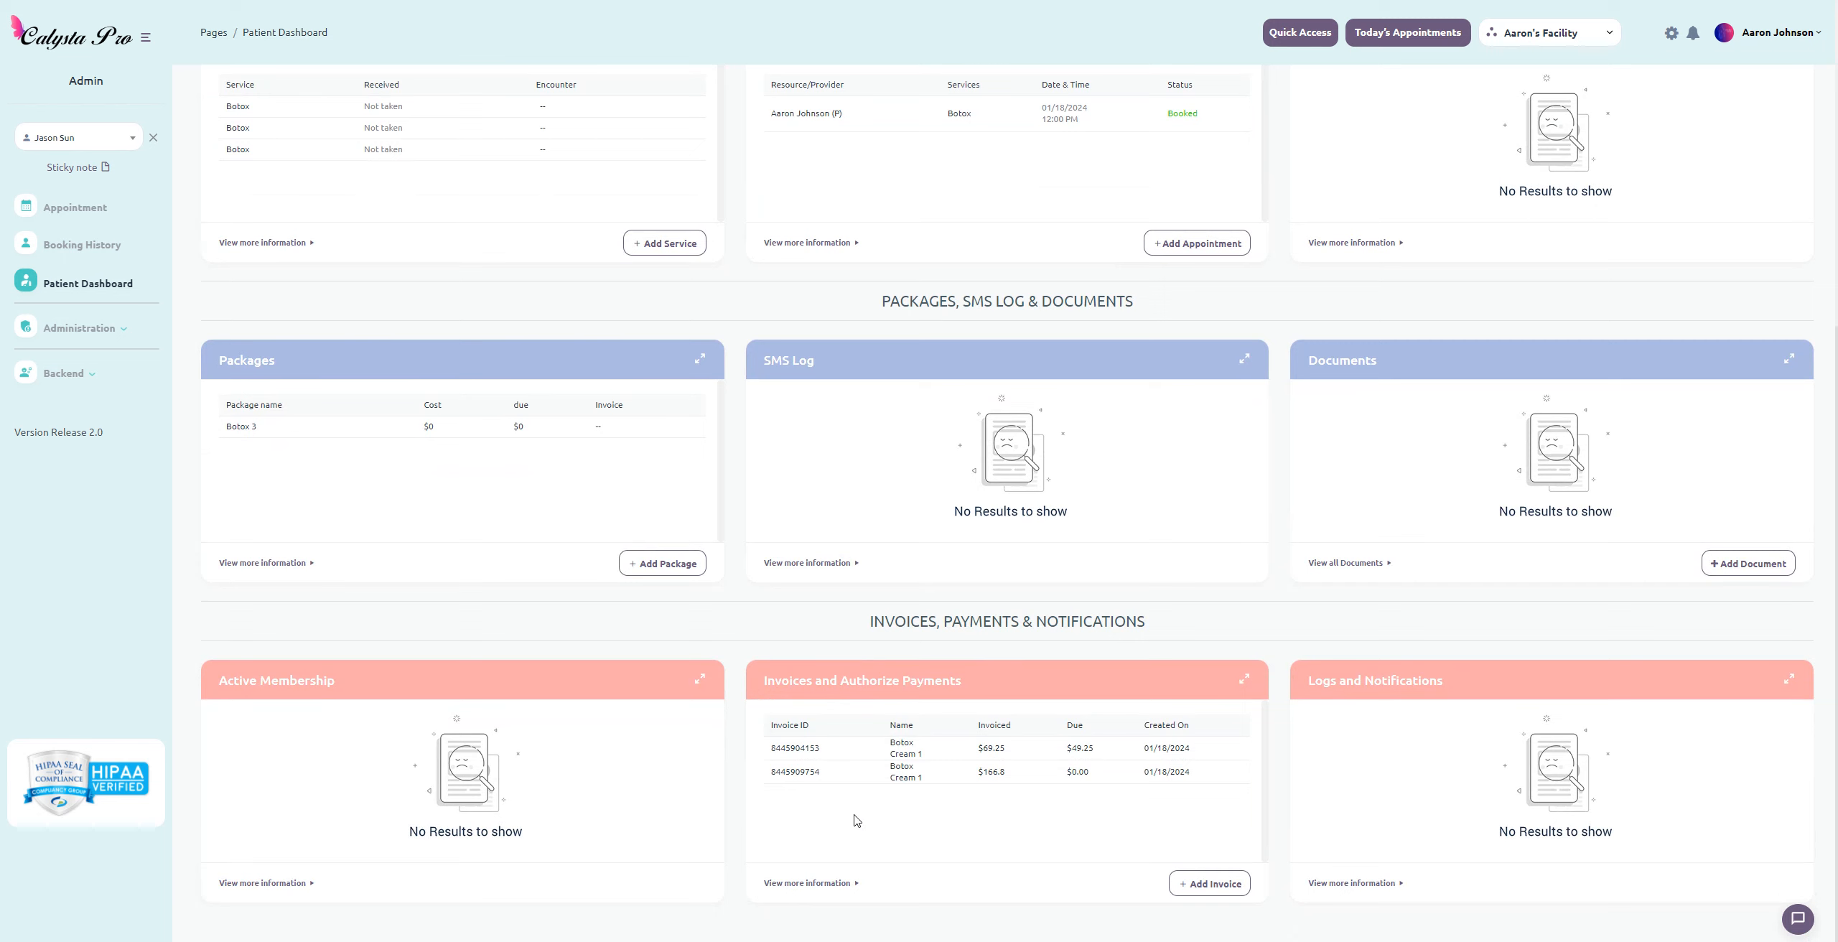
- Start a new invoice from the patient's full invoice list and select the first listed provider
left_click(822, 890)
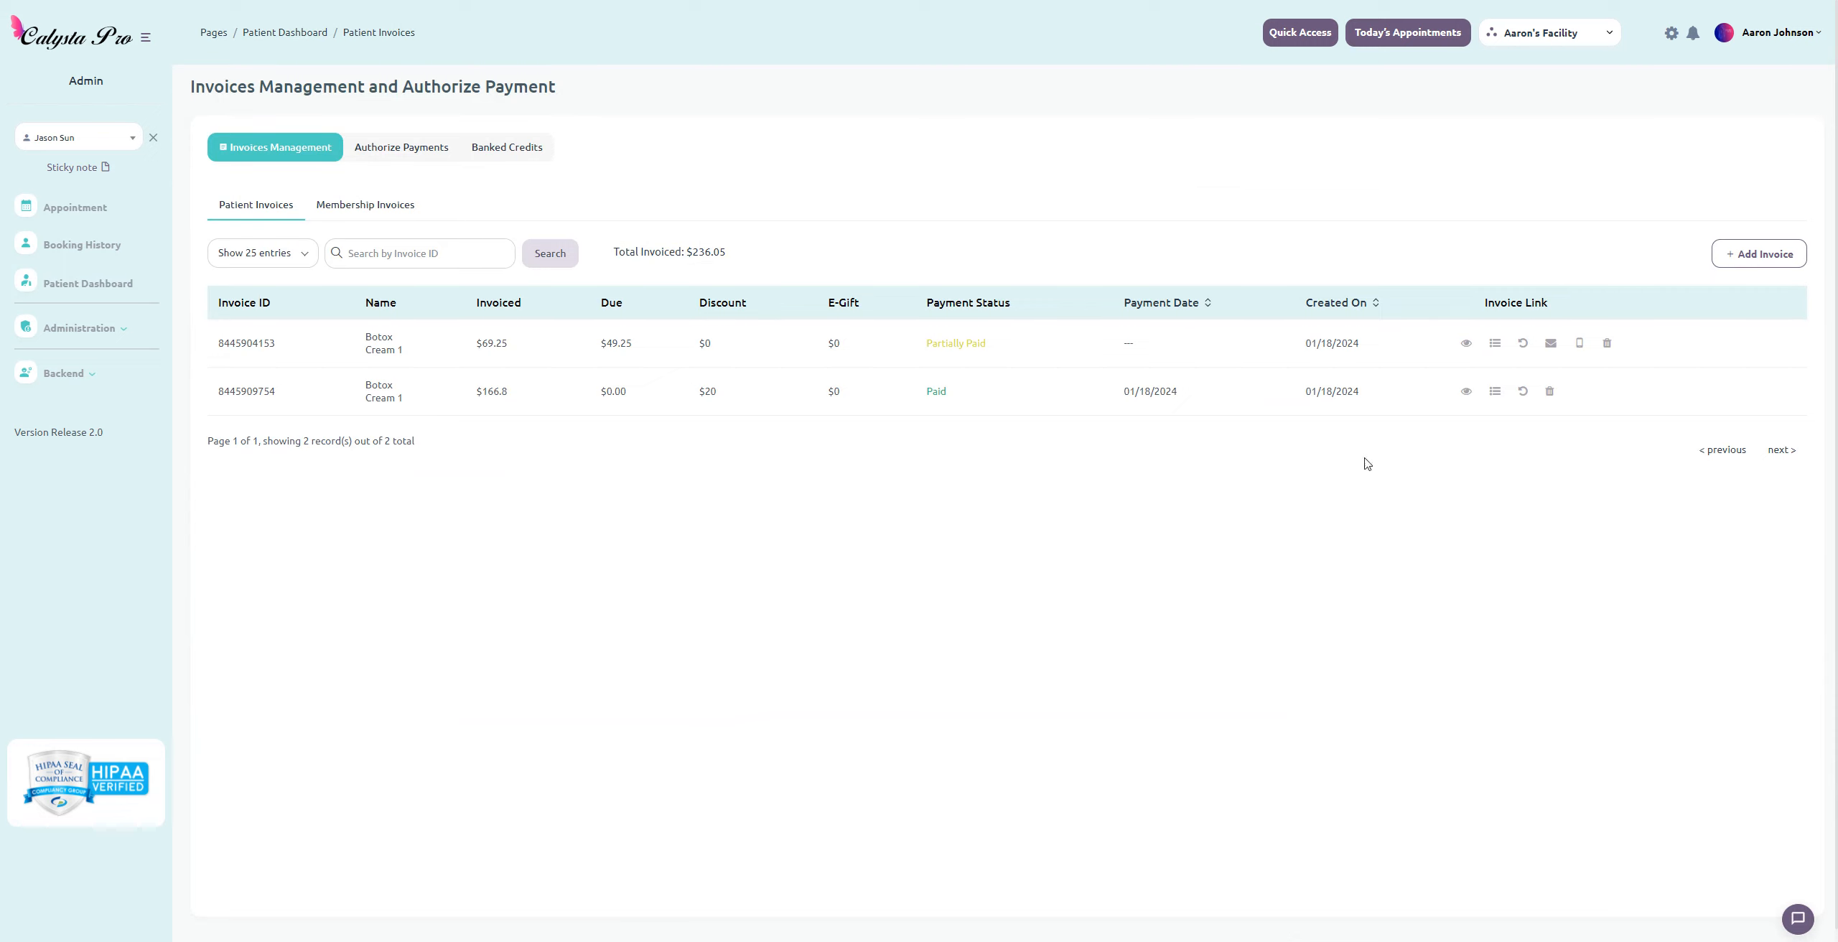
left_click(1741, 255)
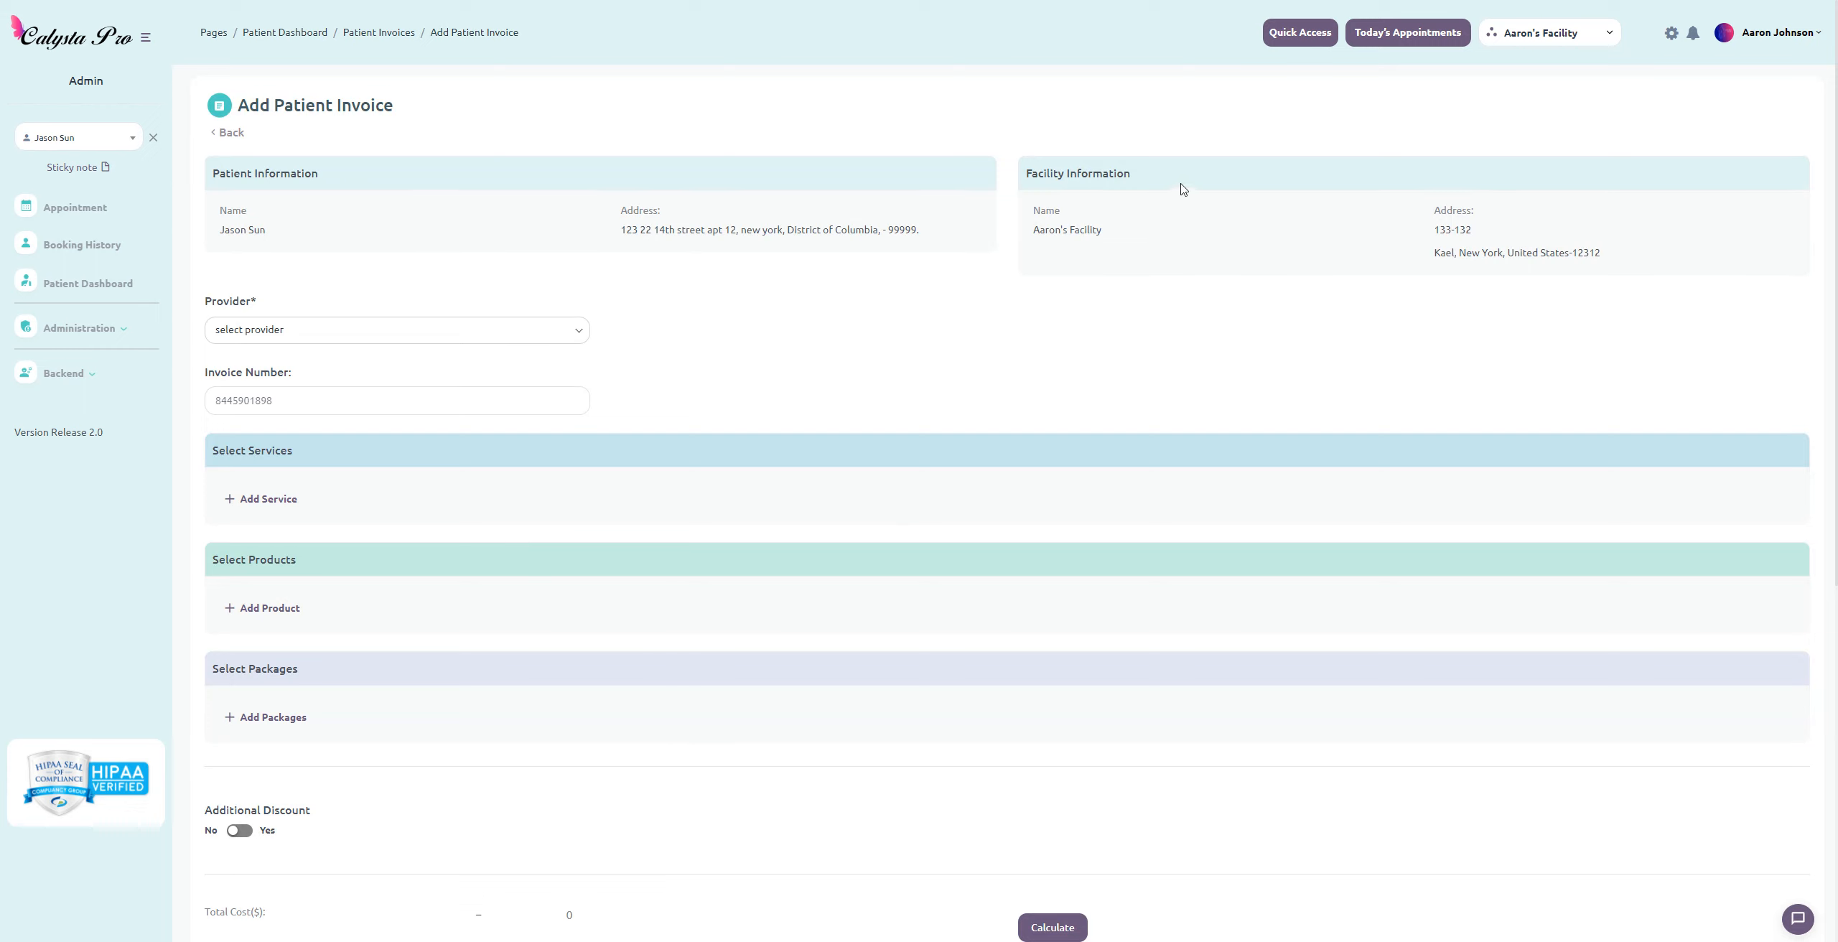
left_click(310, 332)
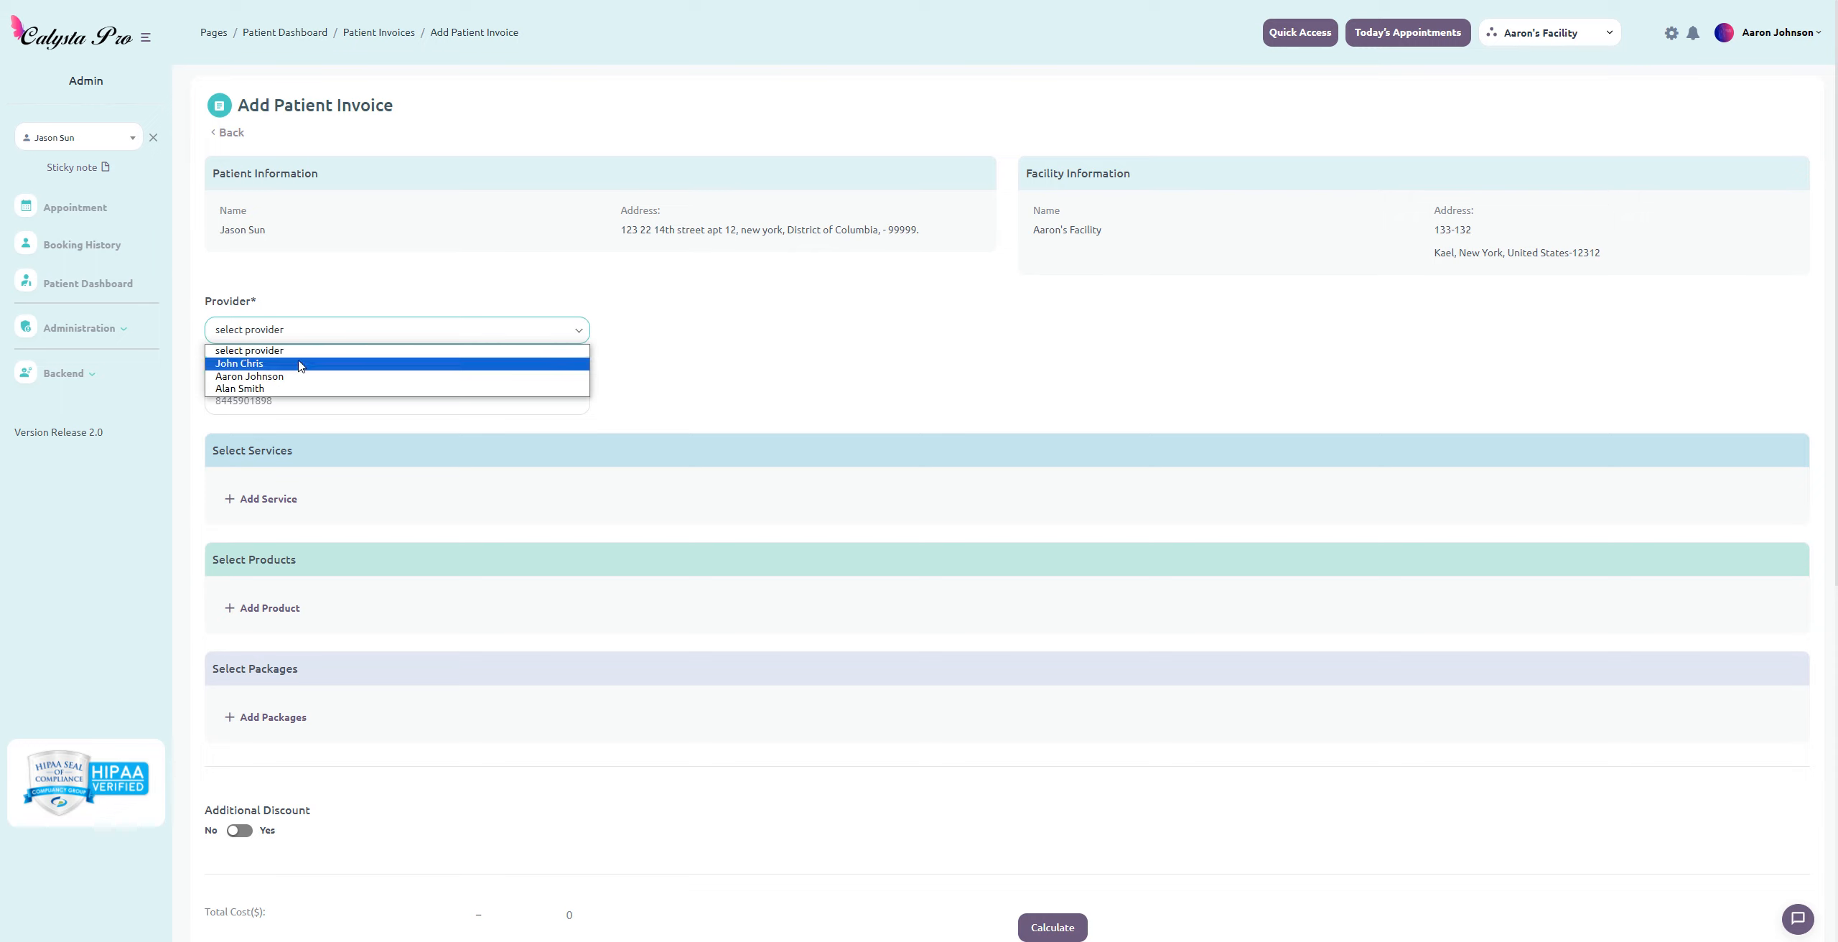
left_click(309, 363)
- Add the Botox service with a price of 10 and a quantity of 10, without keeping any extra service row
scroll(328, 422, "down", 2)
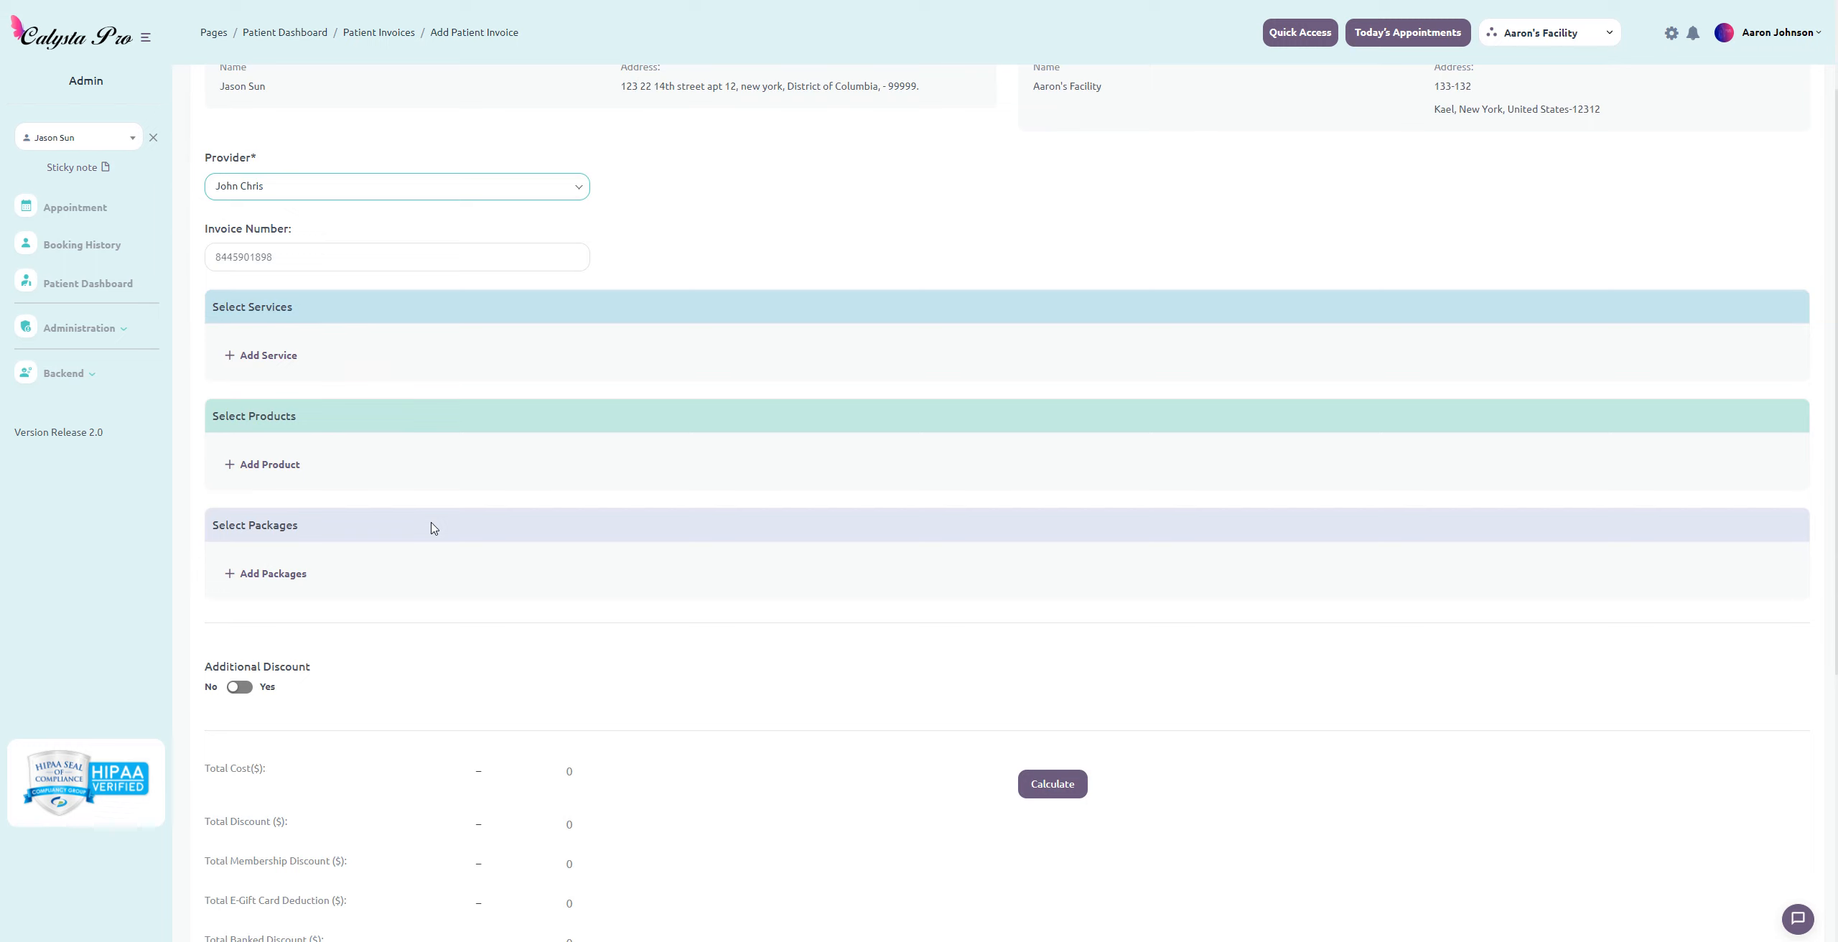
left_click(273, 353)
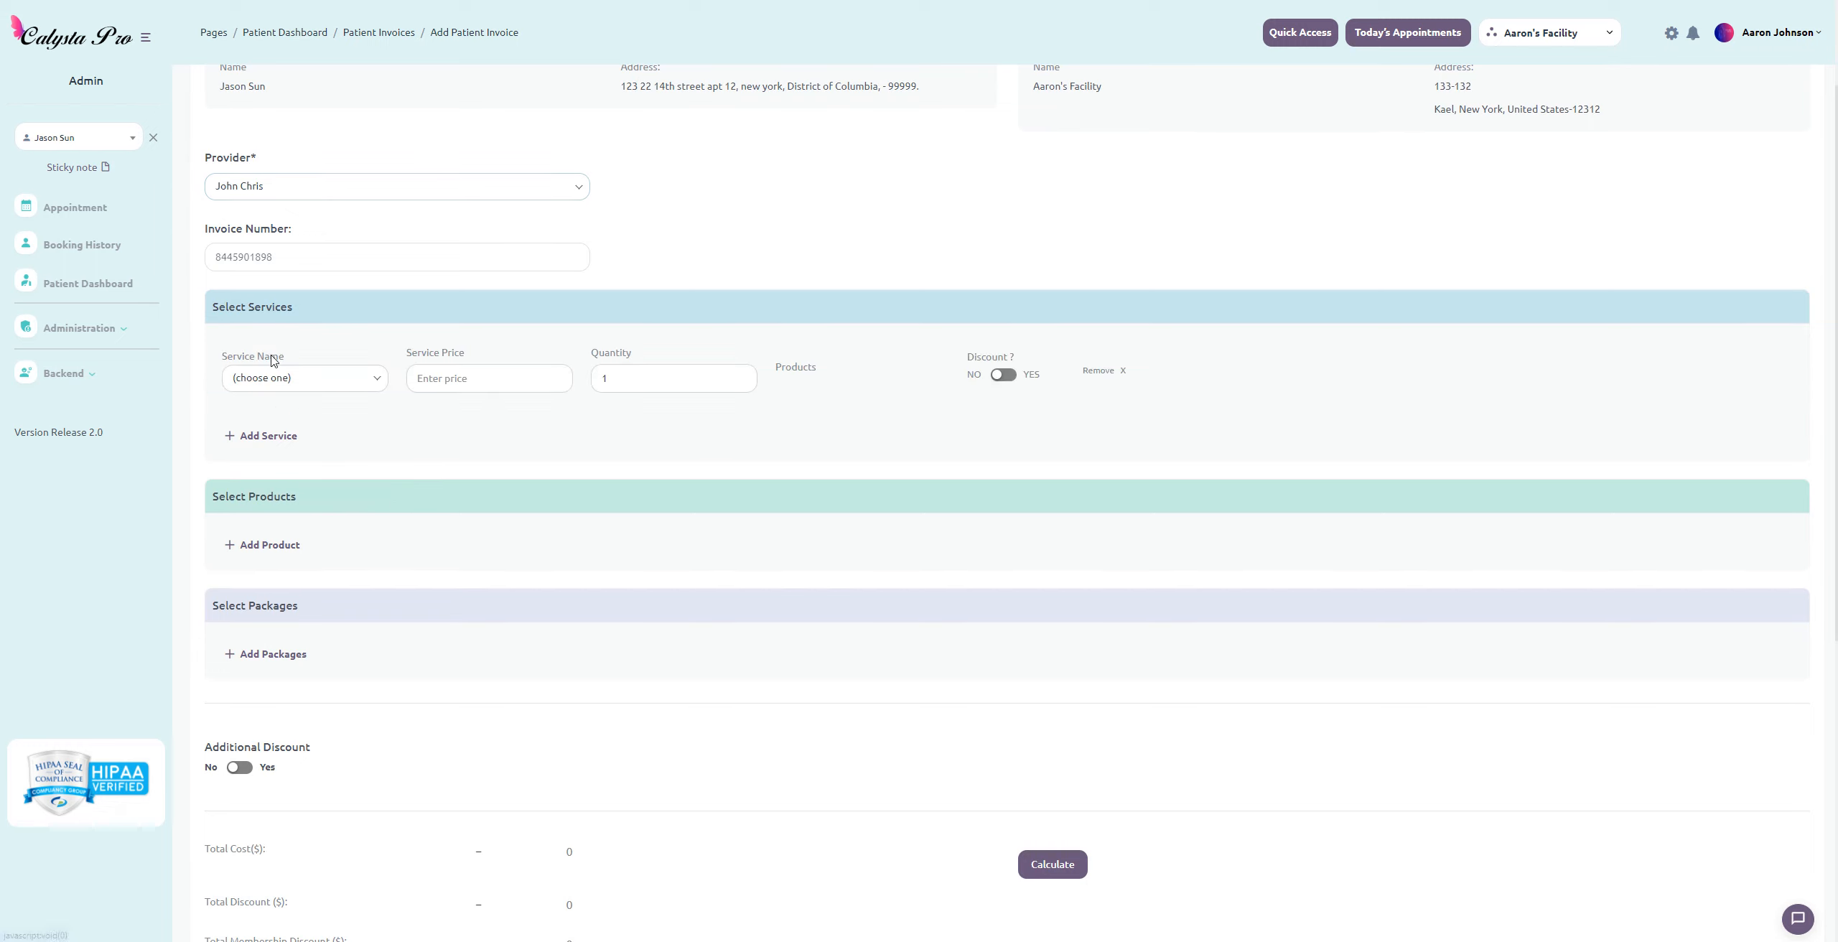
left_click(284, 384)
left_click(269, 415)
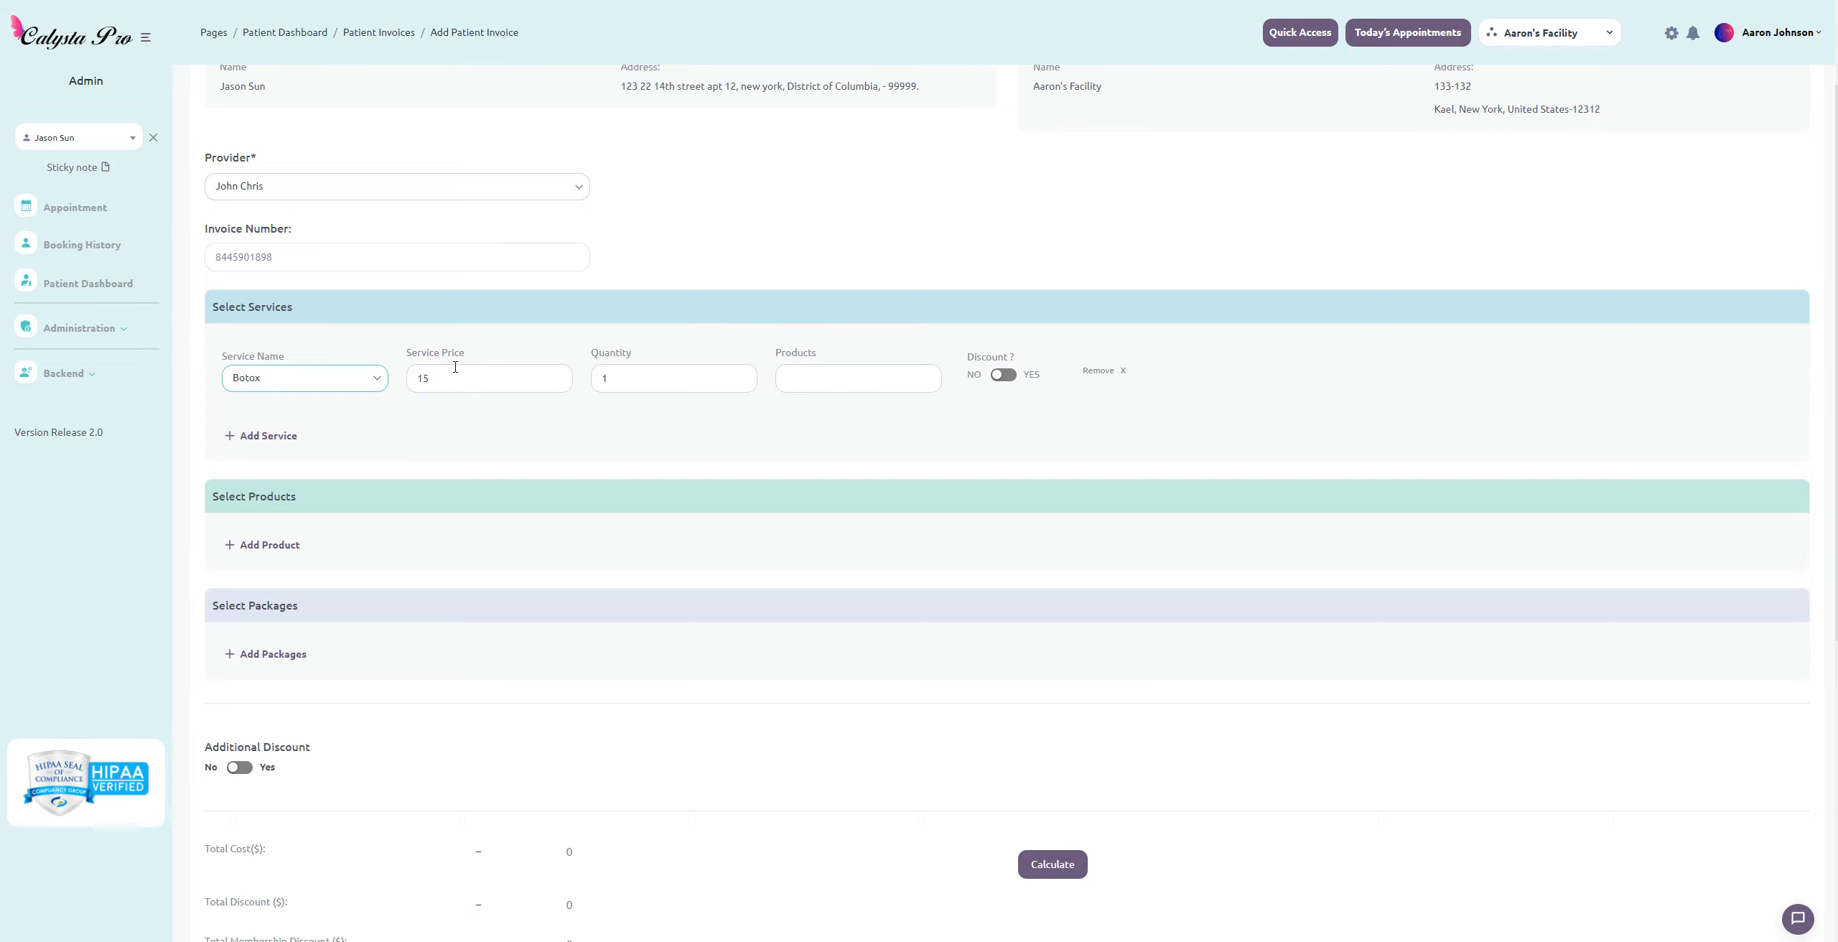
left_click(464, 381)
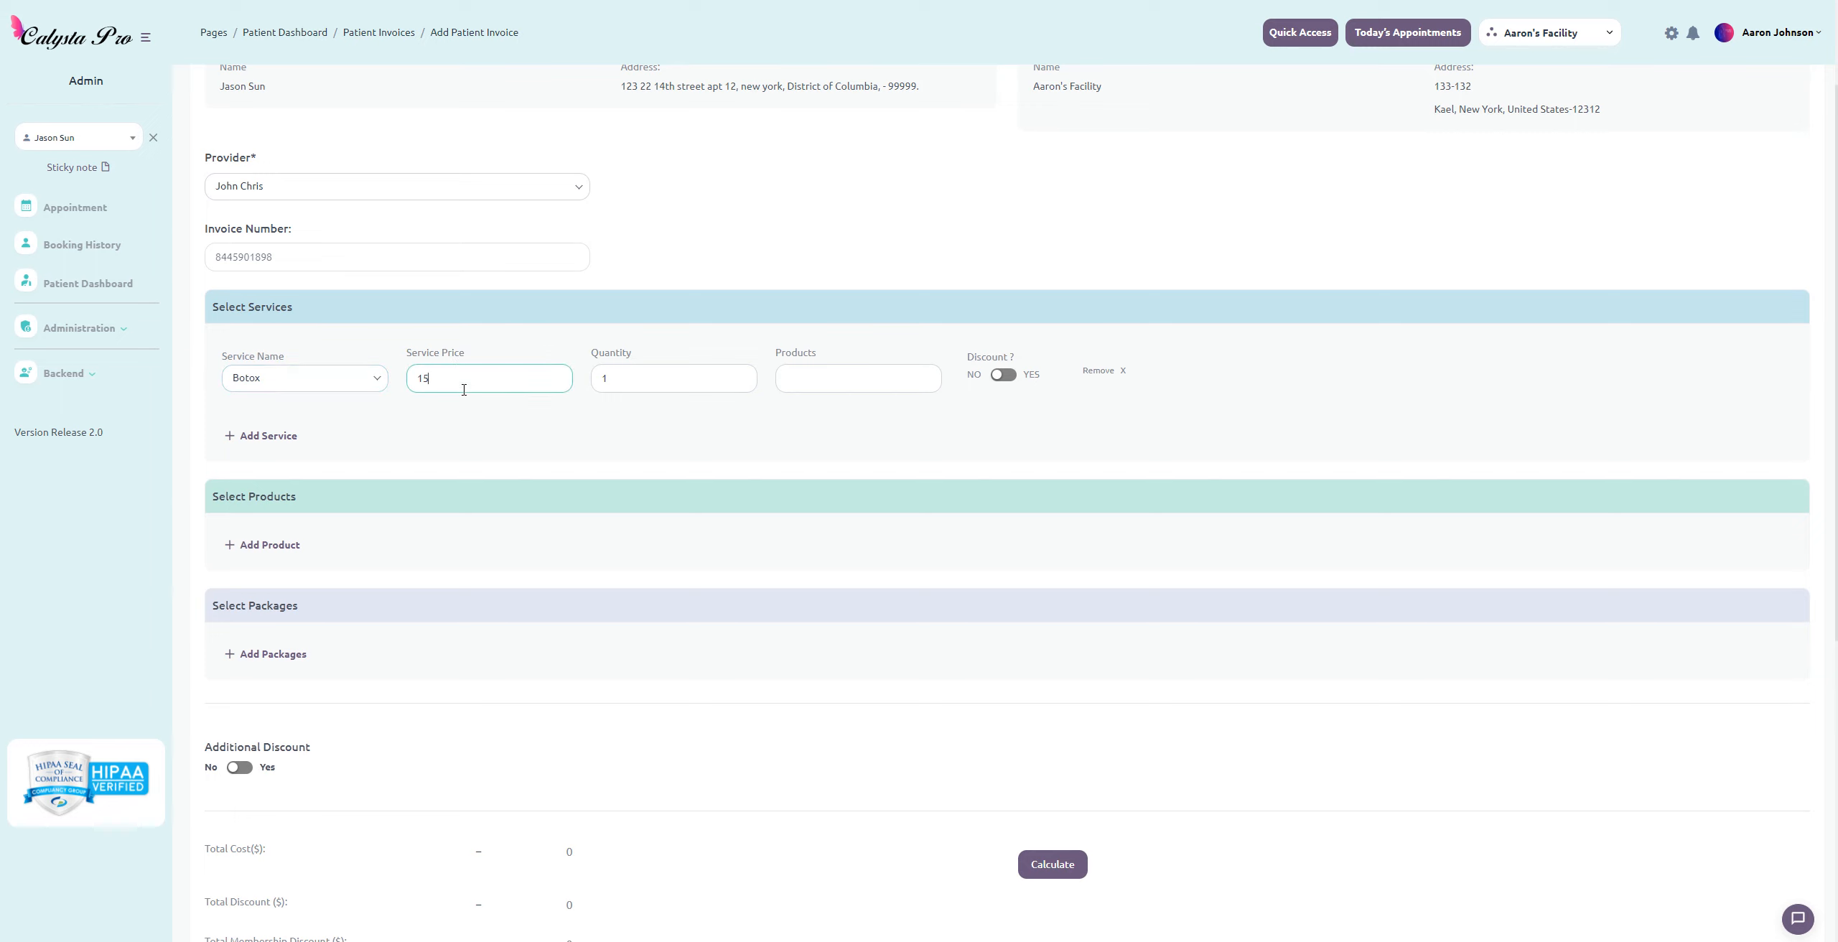
left_click(649, 373)
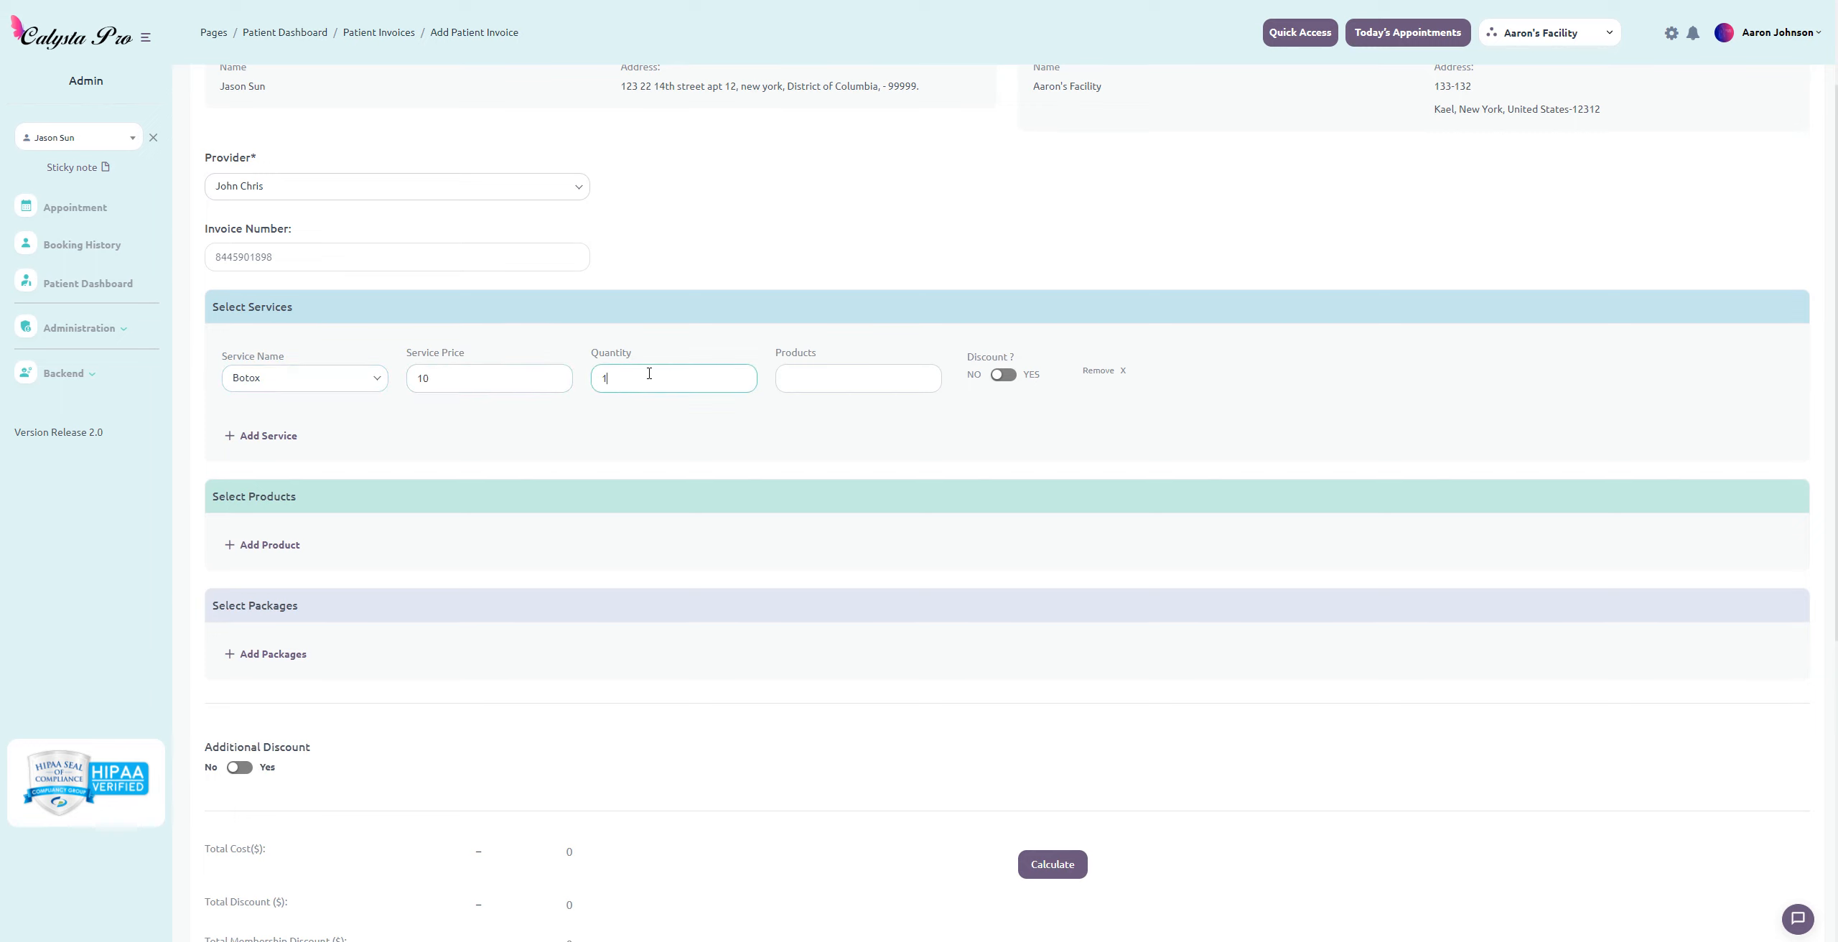
type("0")
left_click(269, 436)
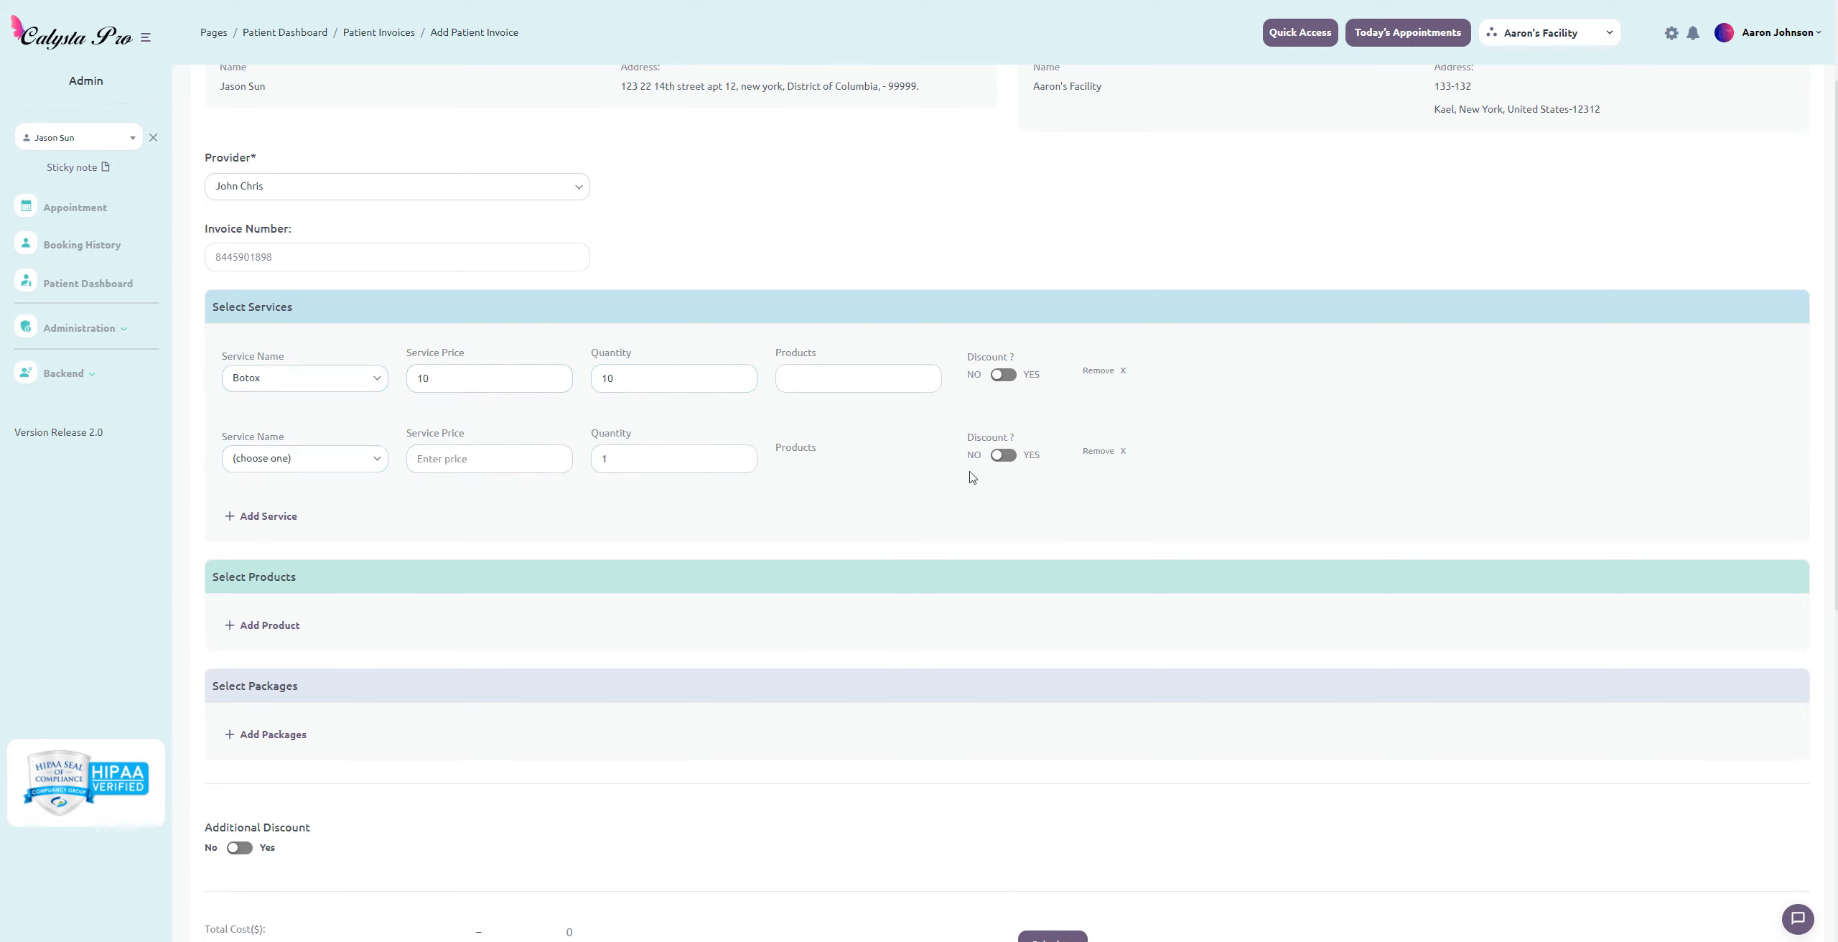
left_click(1123, 453)
- Add the product Cream 1 to the invoice with a price of 40 and a quantity of 2
left_click(269, 545)
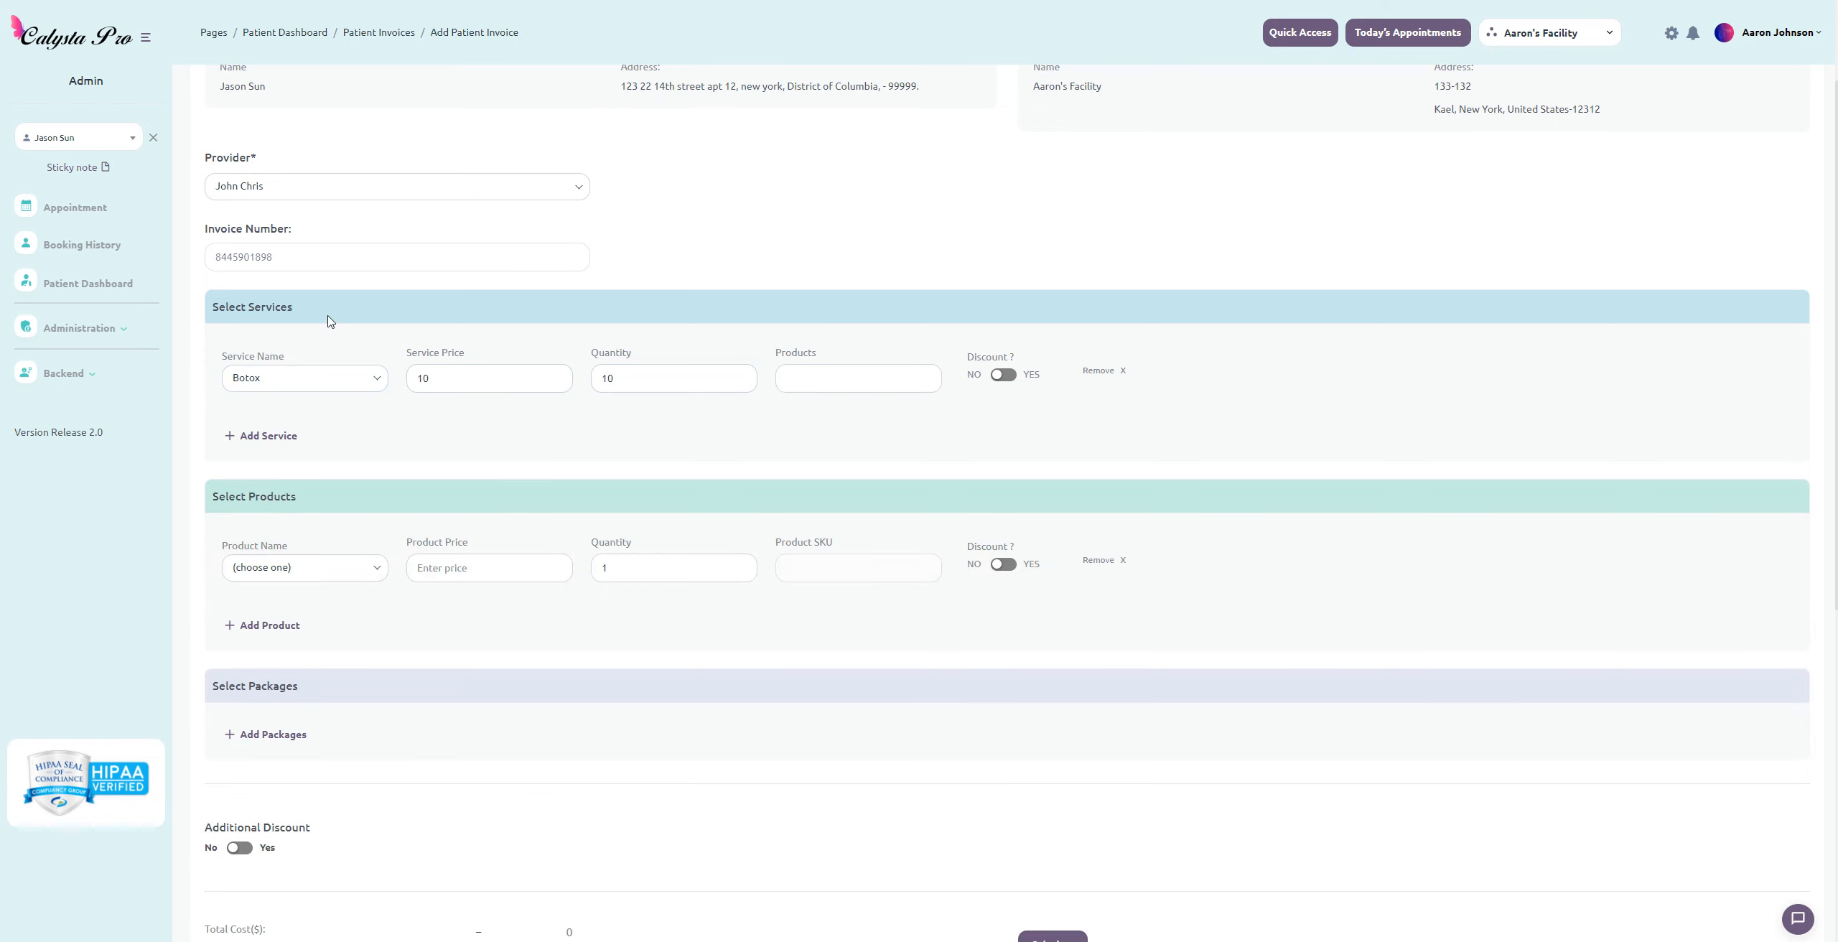
left_click(336, 575)
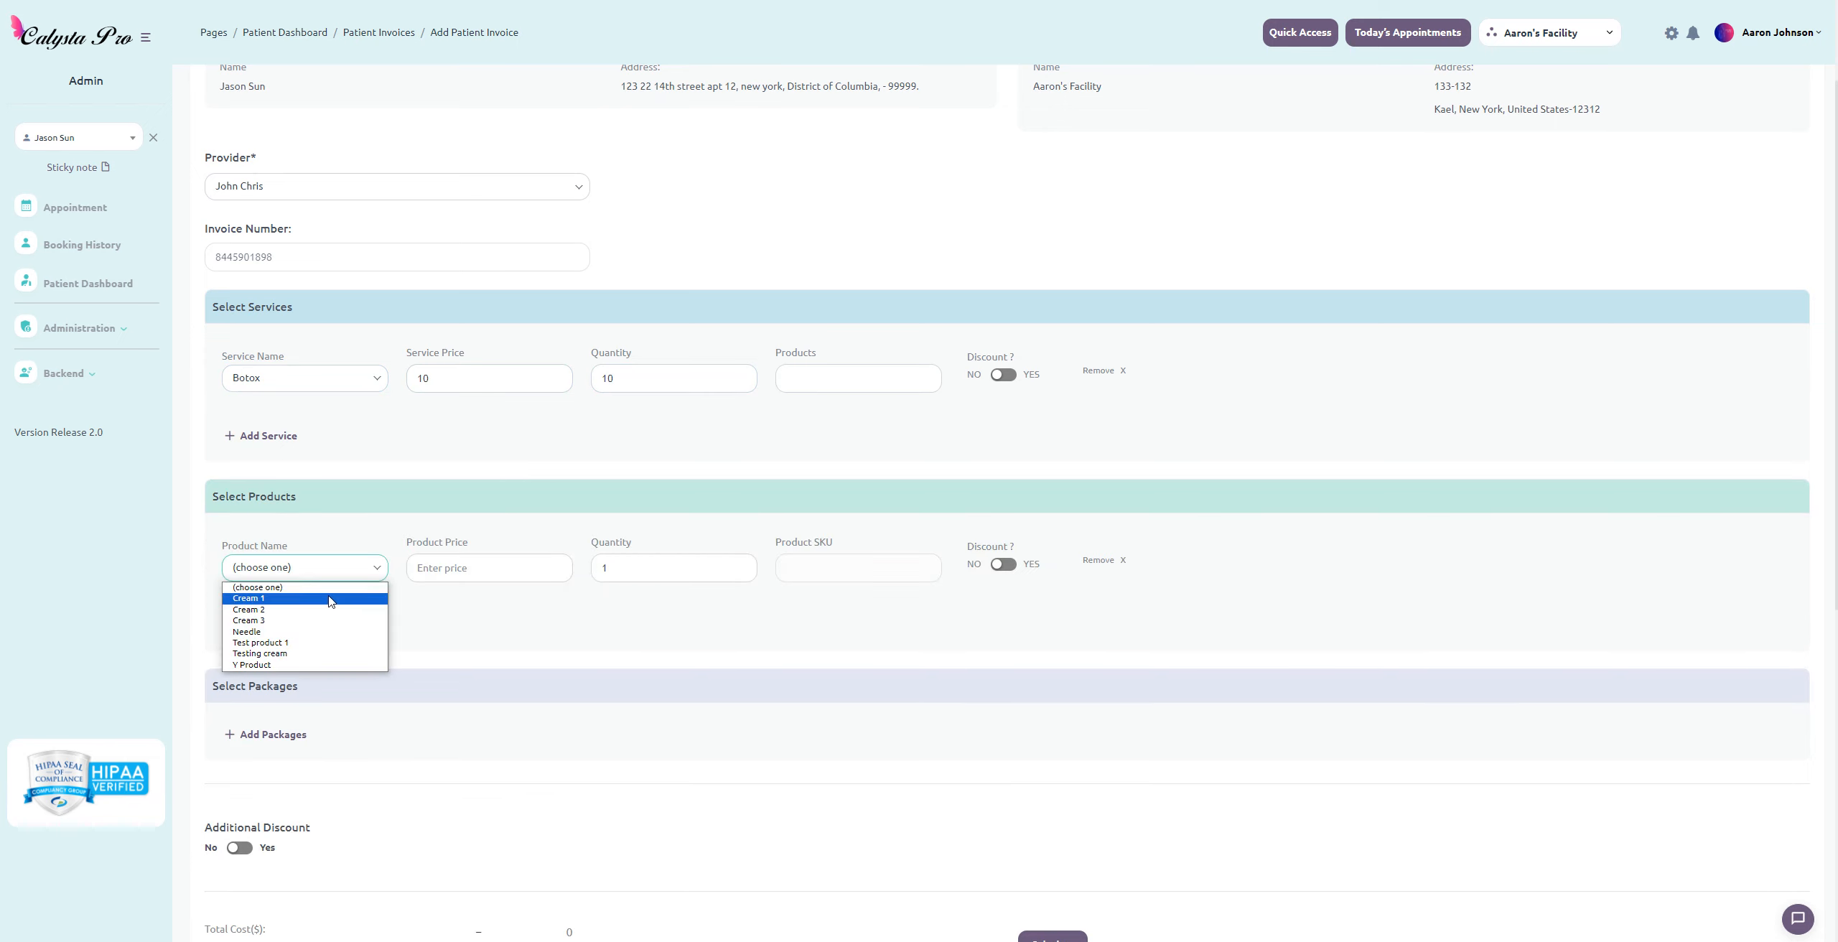
left_click(331, 600)
double_click(517, 570)
type("40")
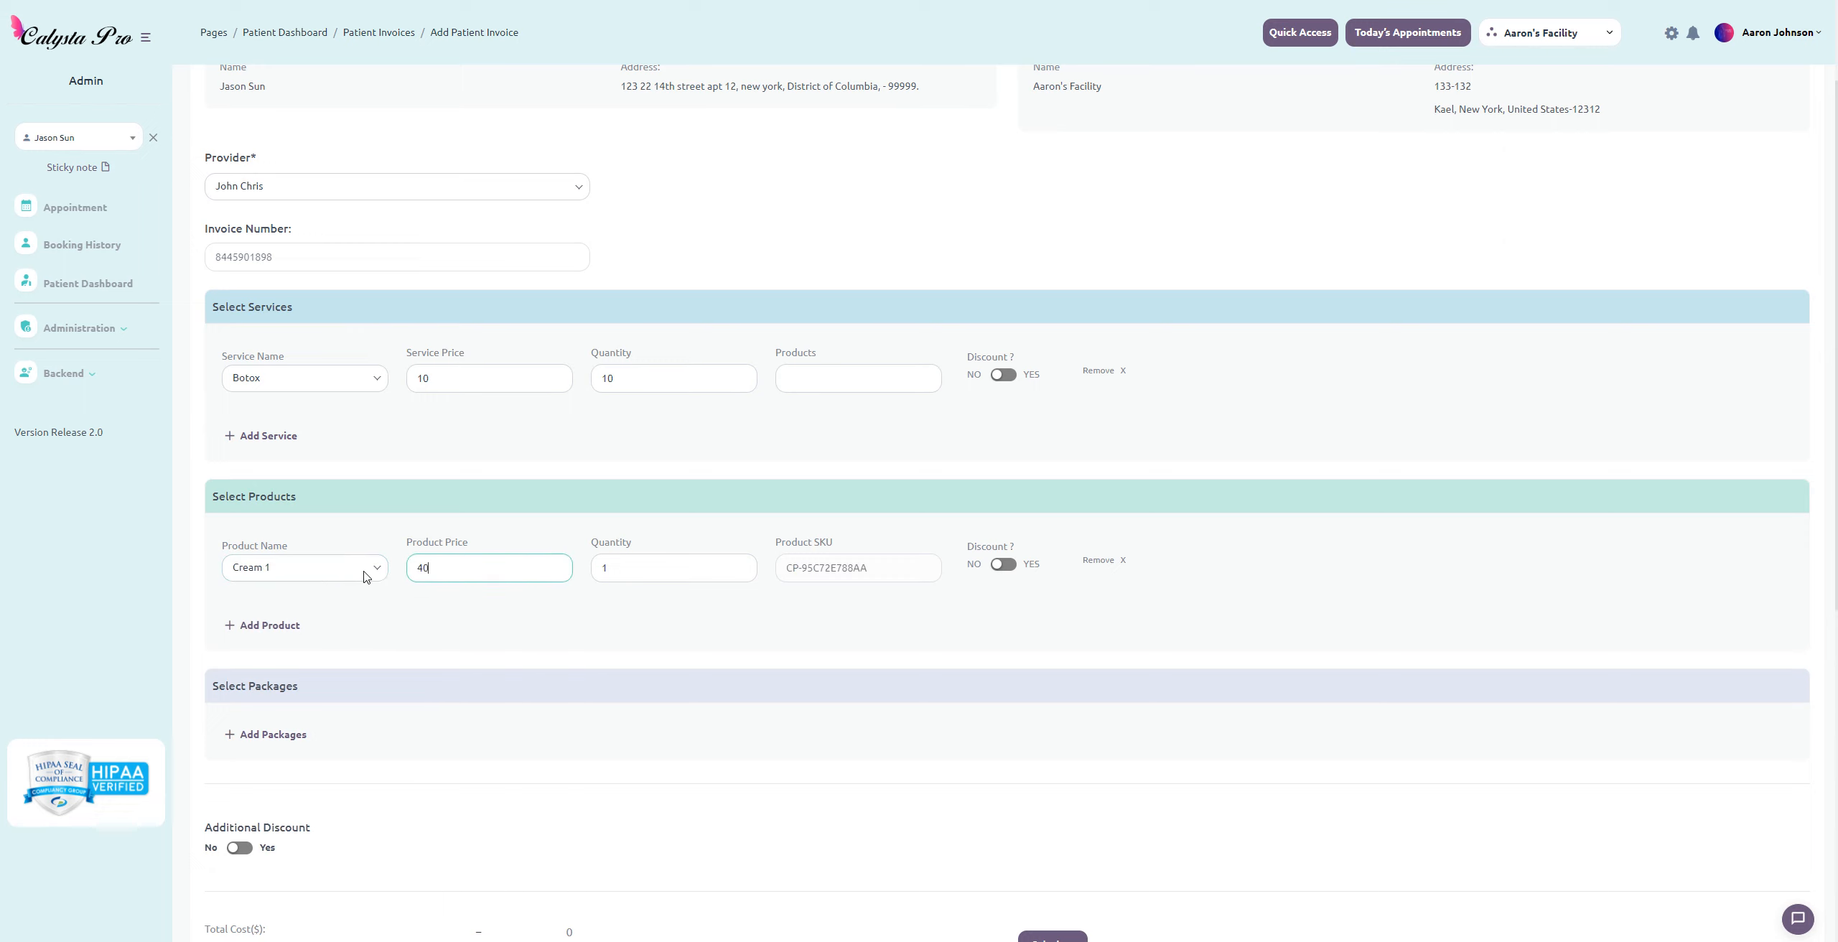
double_click(603, 568)
type("2")
- Calculate the invoice totals and review the cost, tax and total amount
scroll(636, 747, "down", 5)
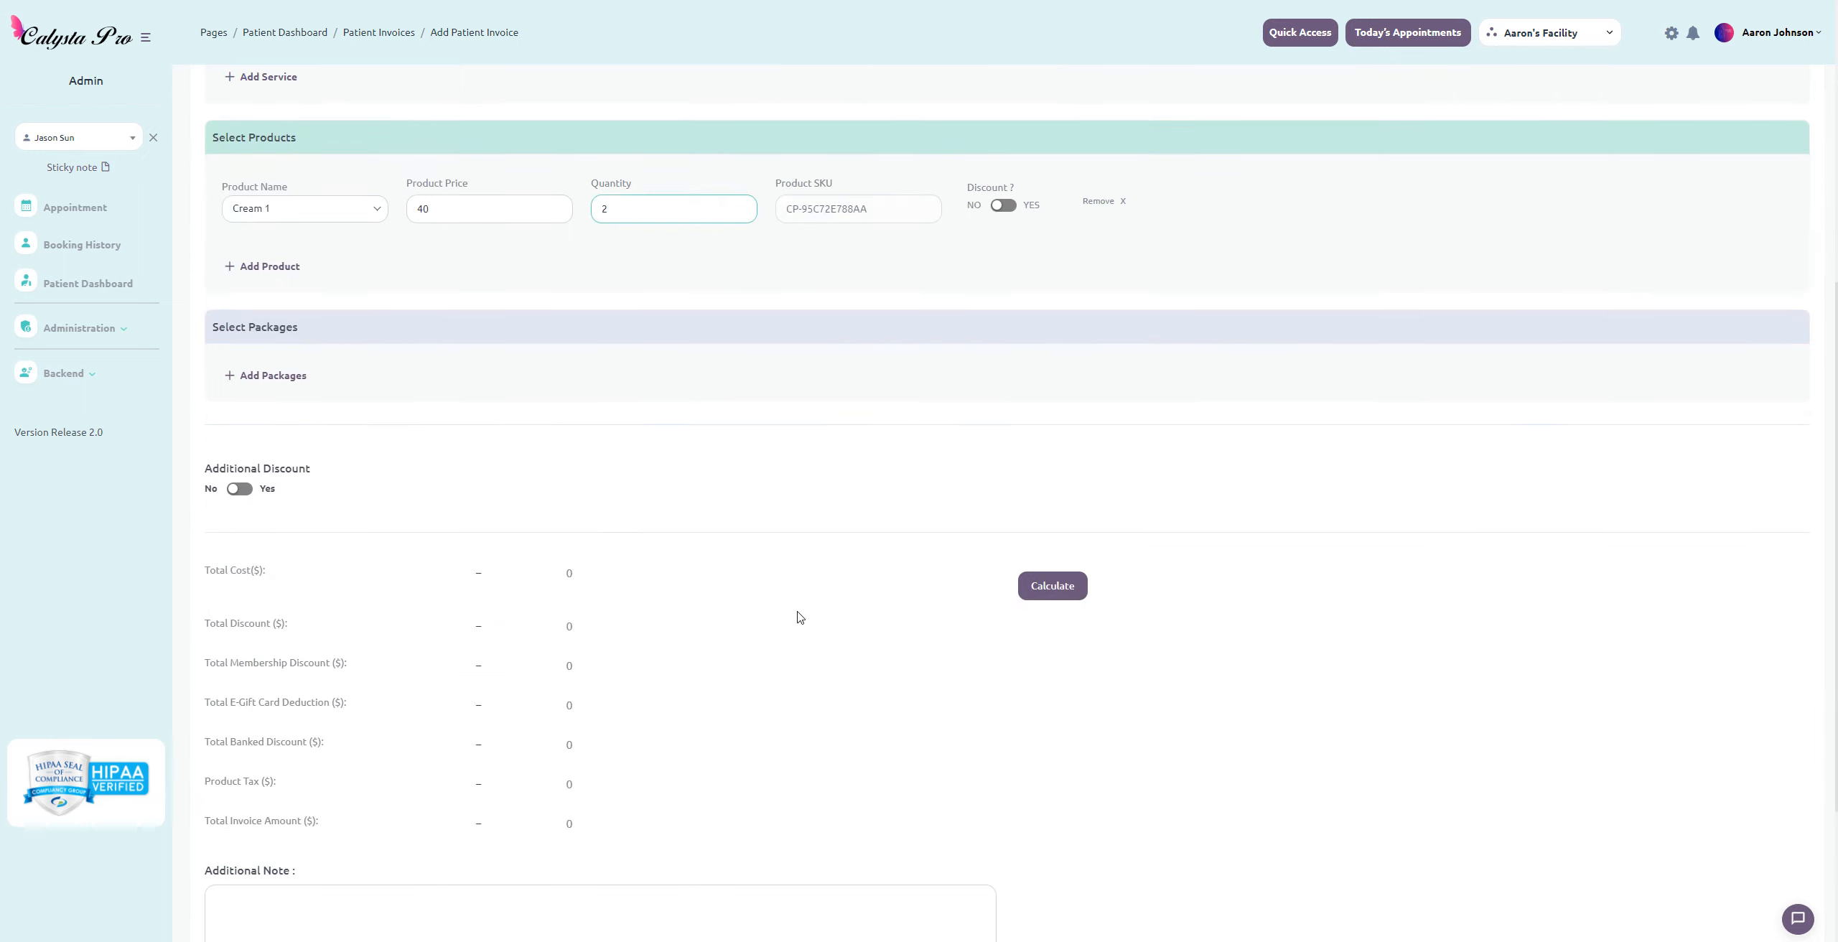
scroll(644, 681, "down", 2)
scroll(639, 230, "up", 4)
left_click(1050, 727)
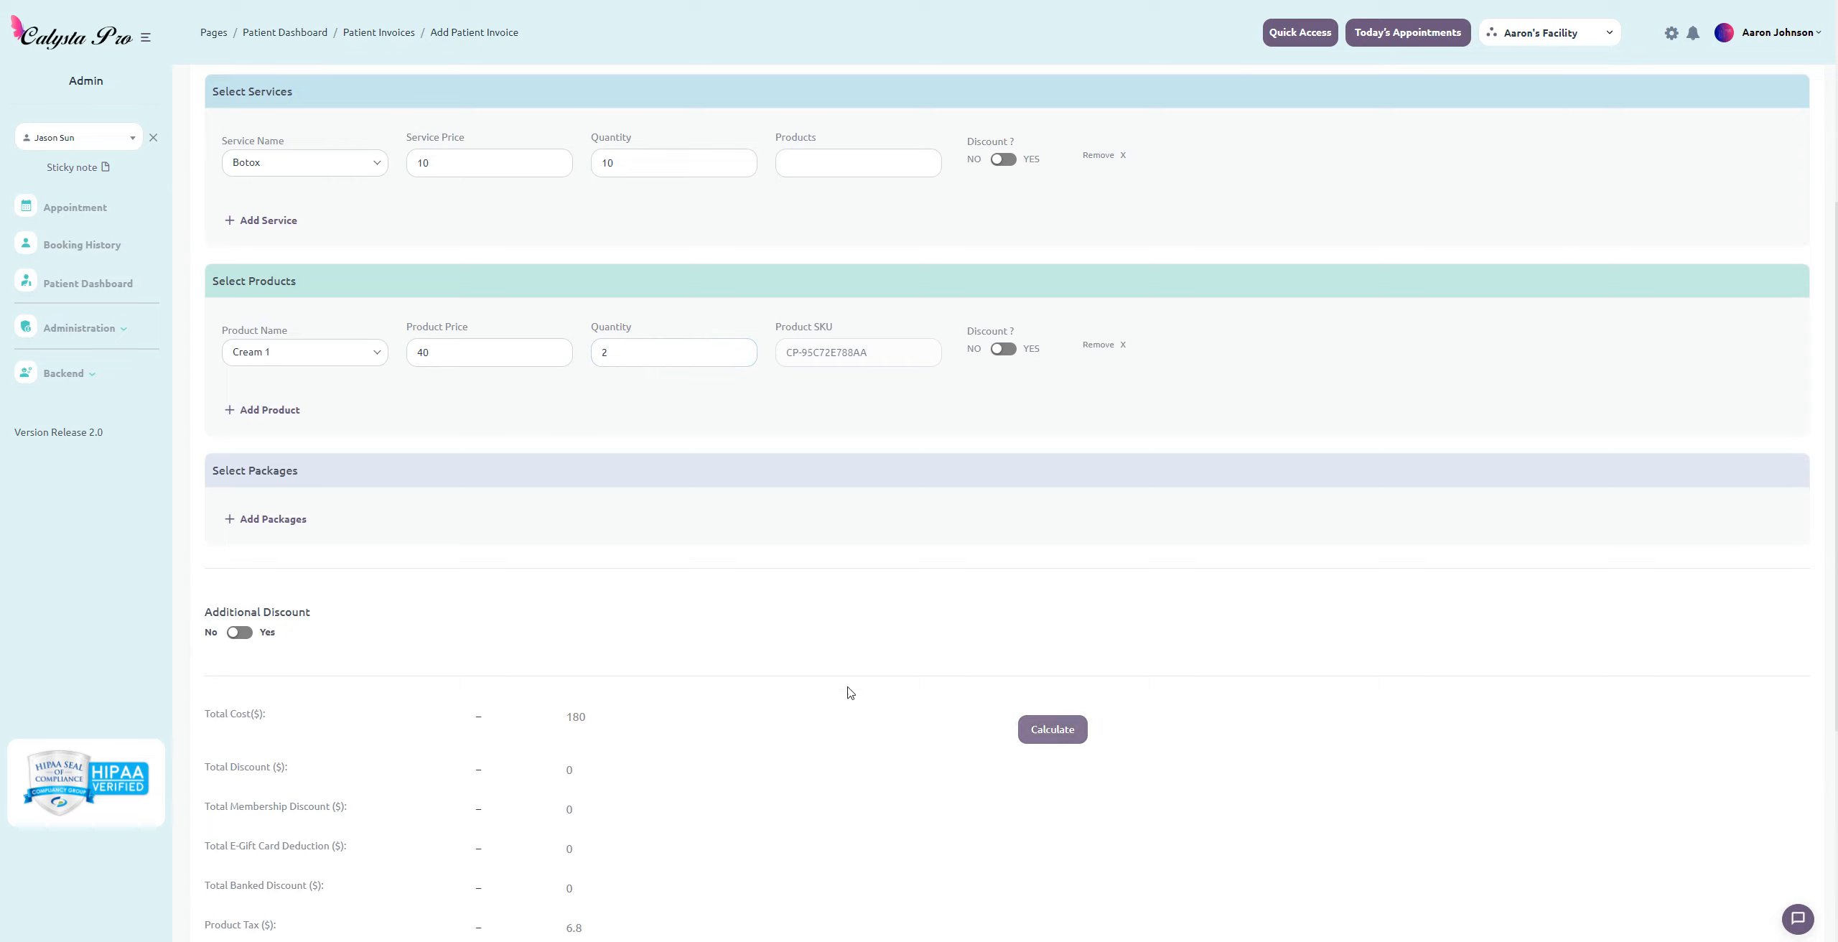
scroll(850, 693, "down", 3)
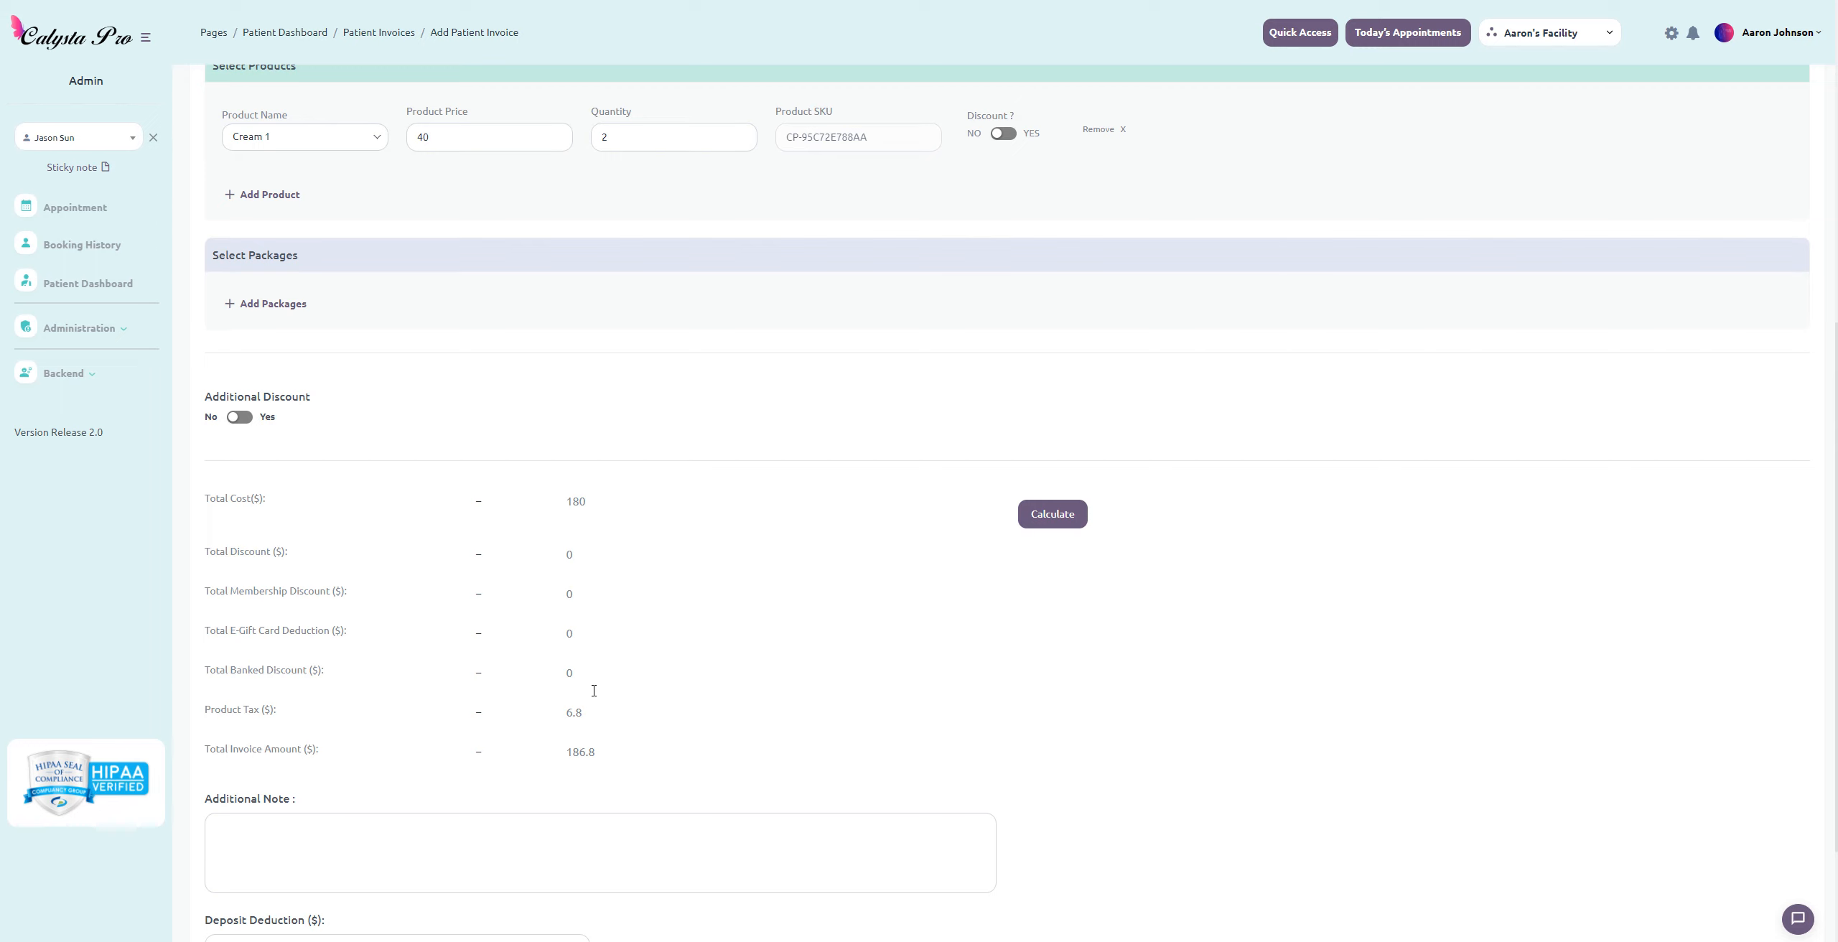
- Give the Botox service a 20% discount with the reason "20% off Friends & Family", and expand the Backend section
scroll(731, 619, "up", 8)
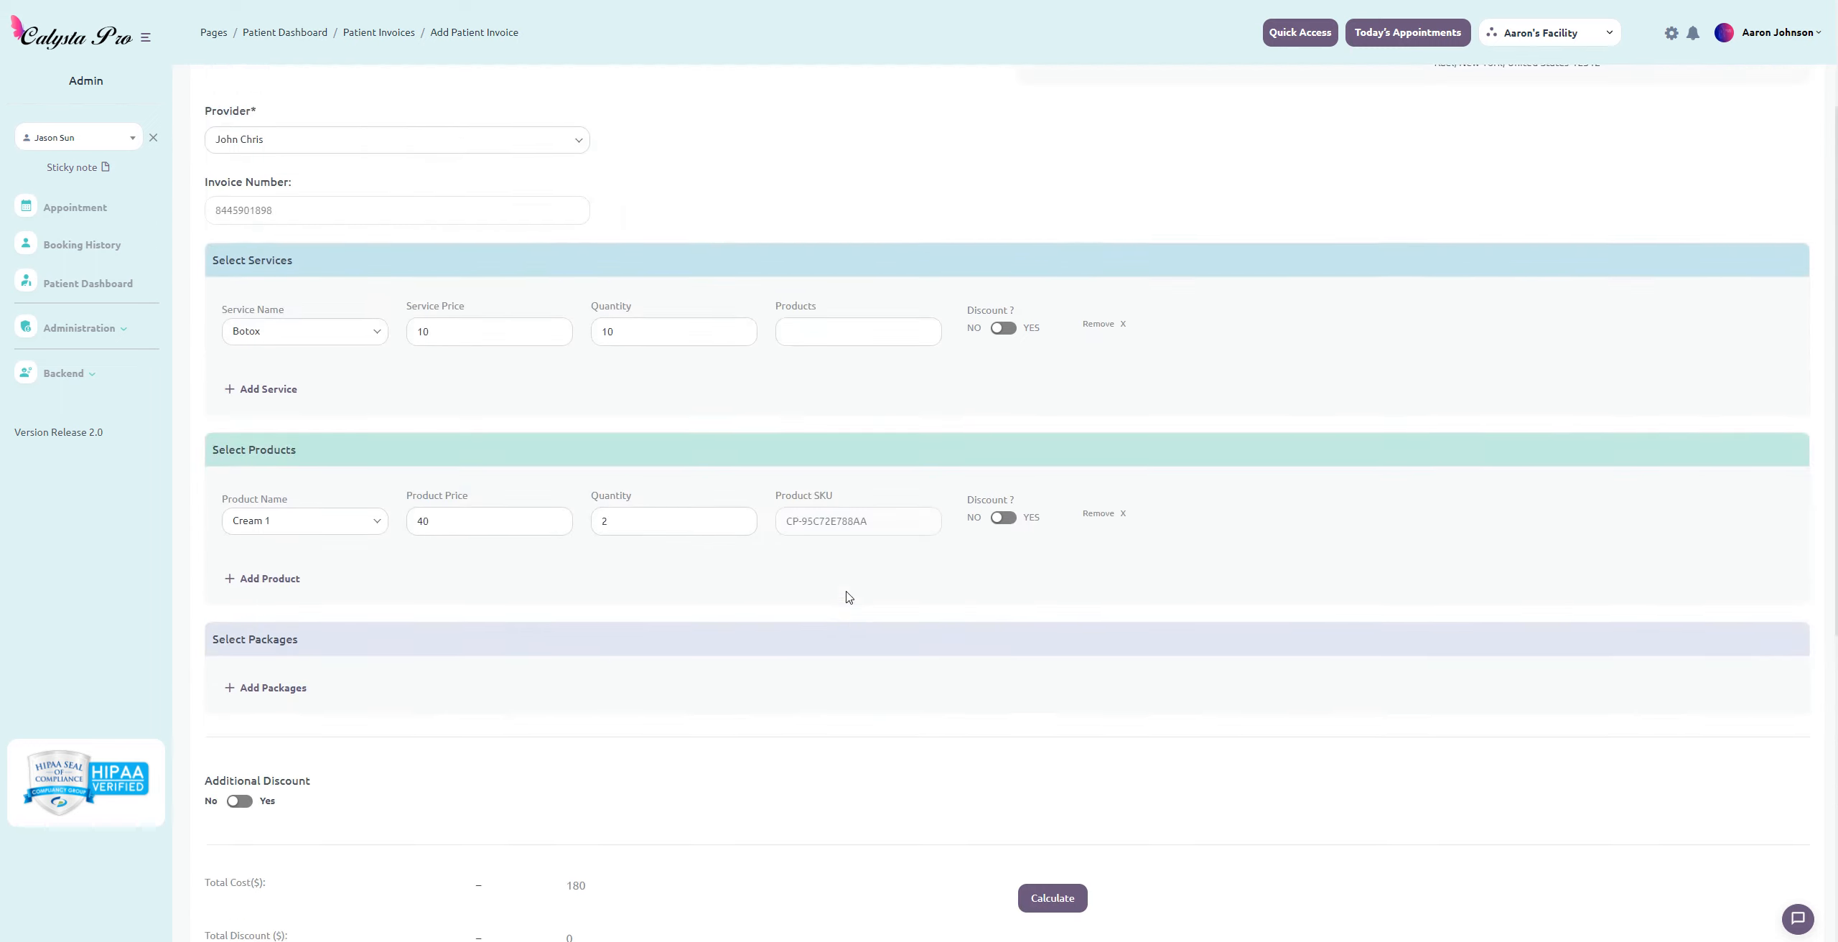
scroll(1063, 575, "down", 2)
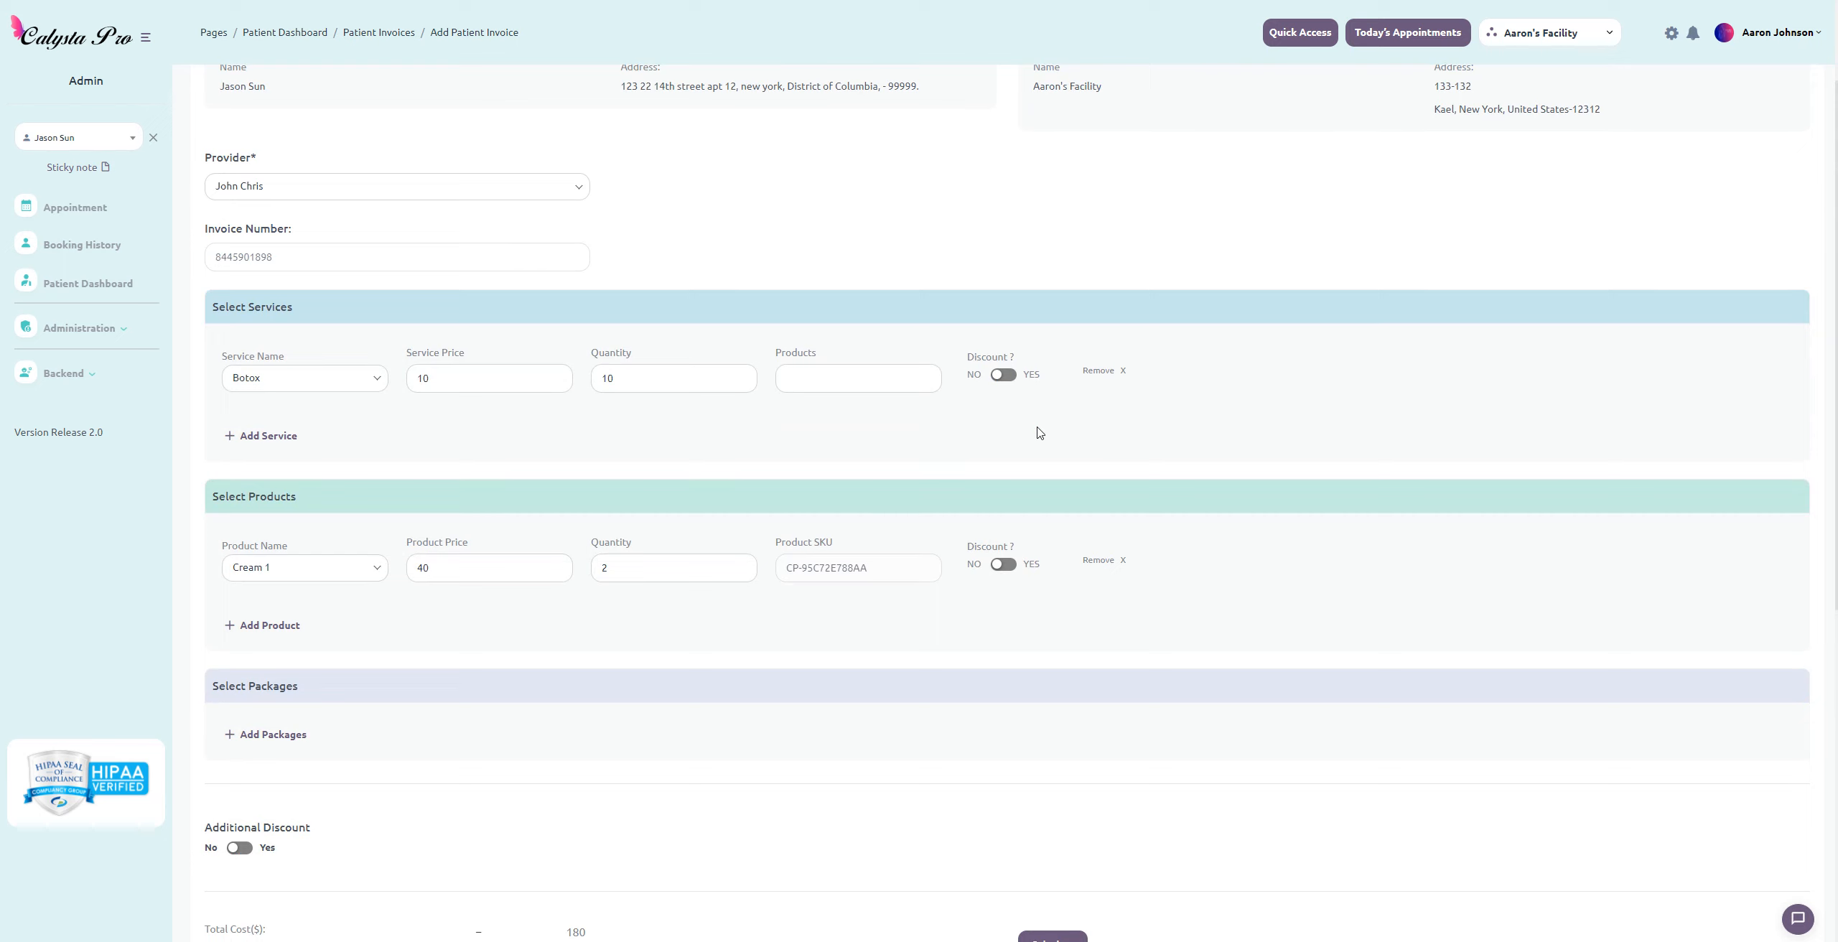
left_click(1004, 382)
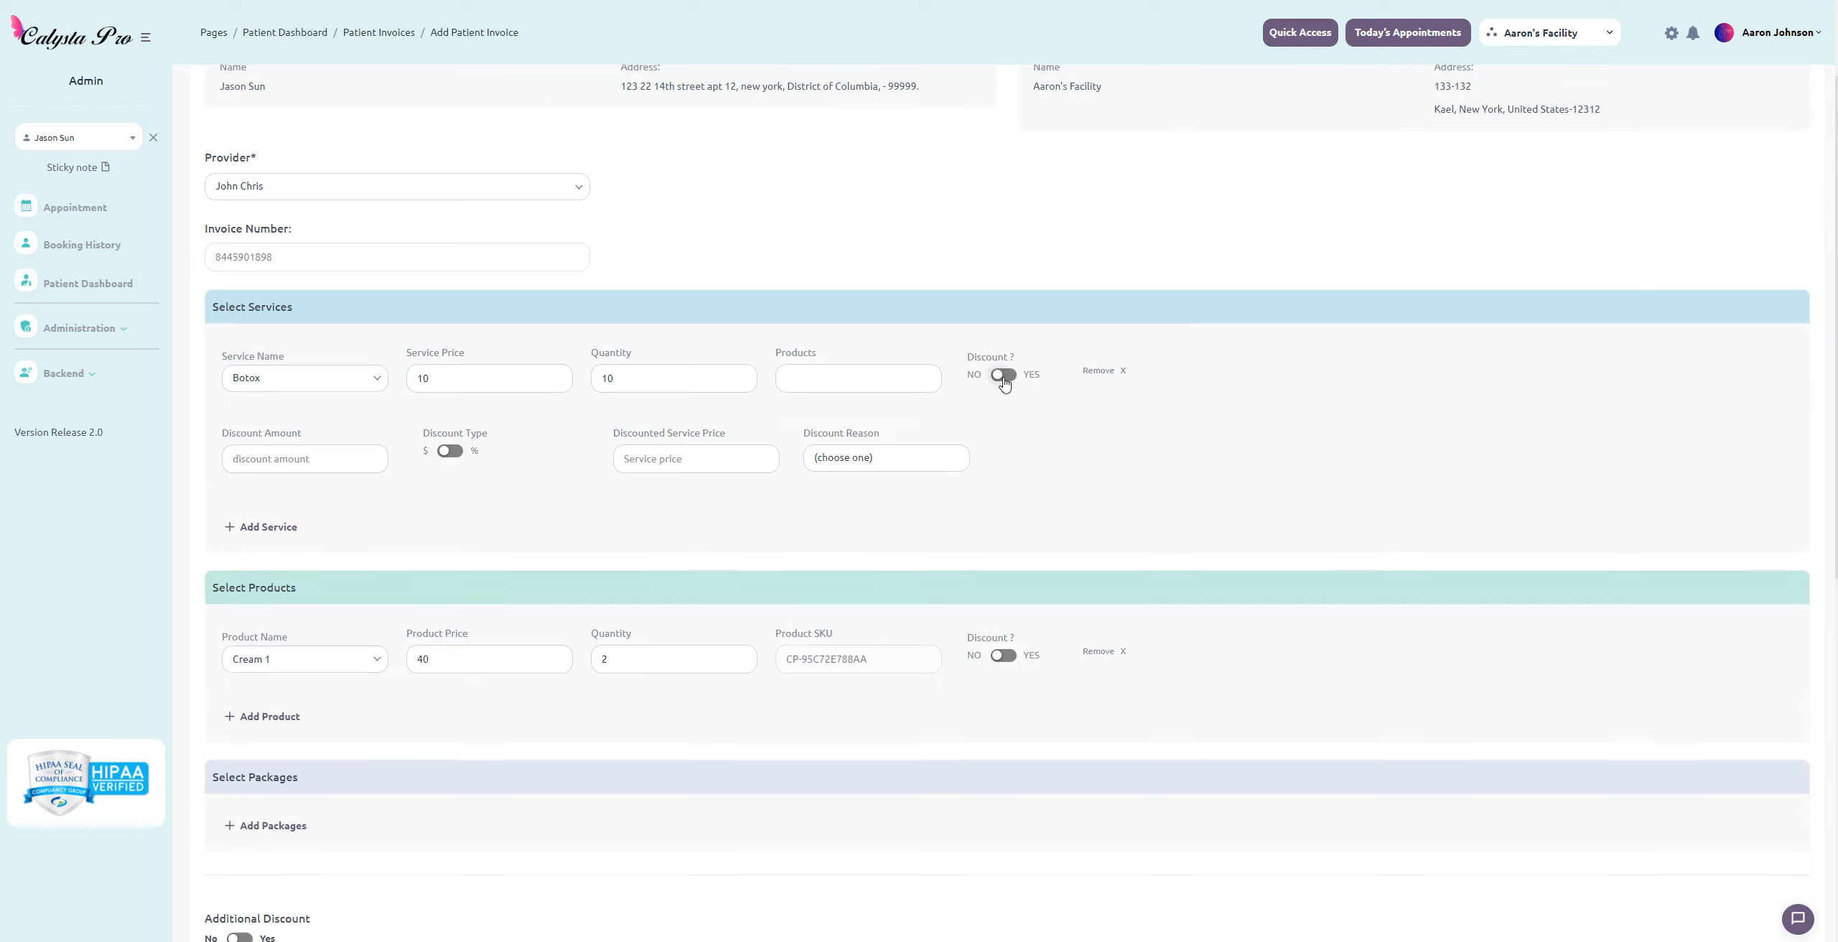
left_click(325, 466)
type("20")
left_click(437, 460)
left_click(880, 461)
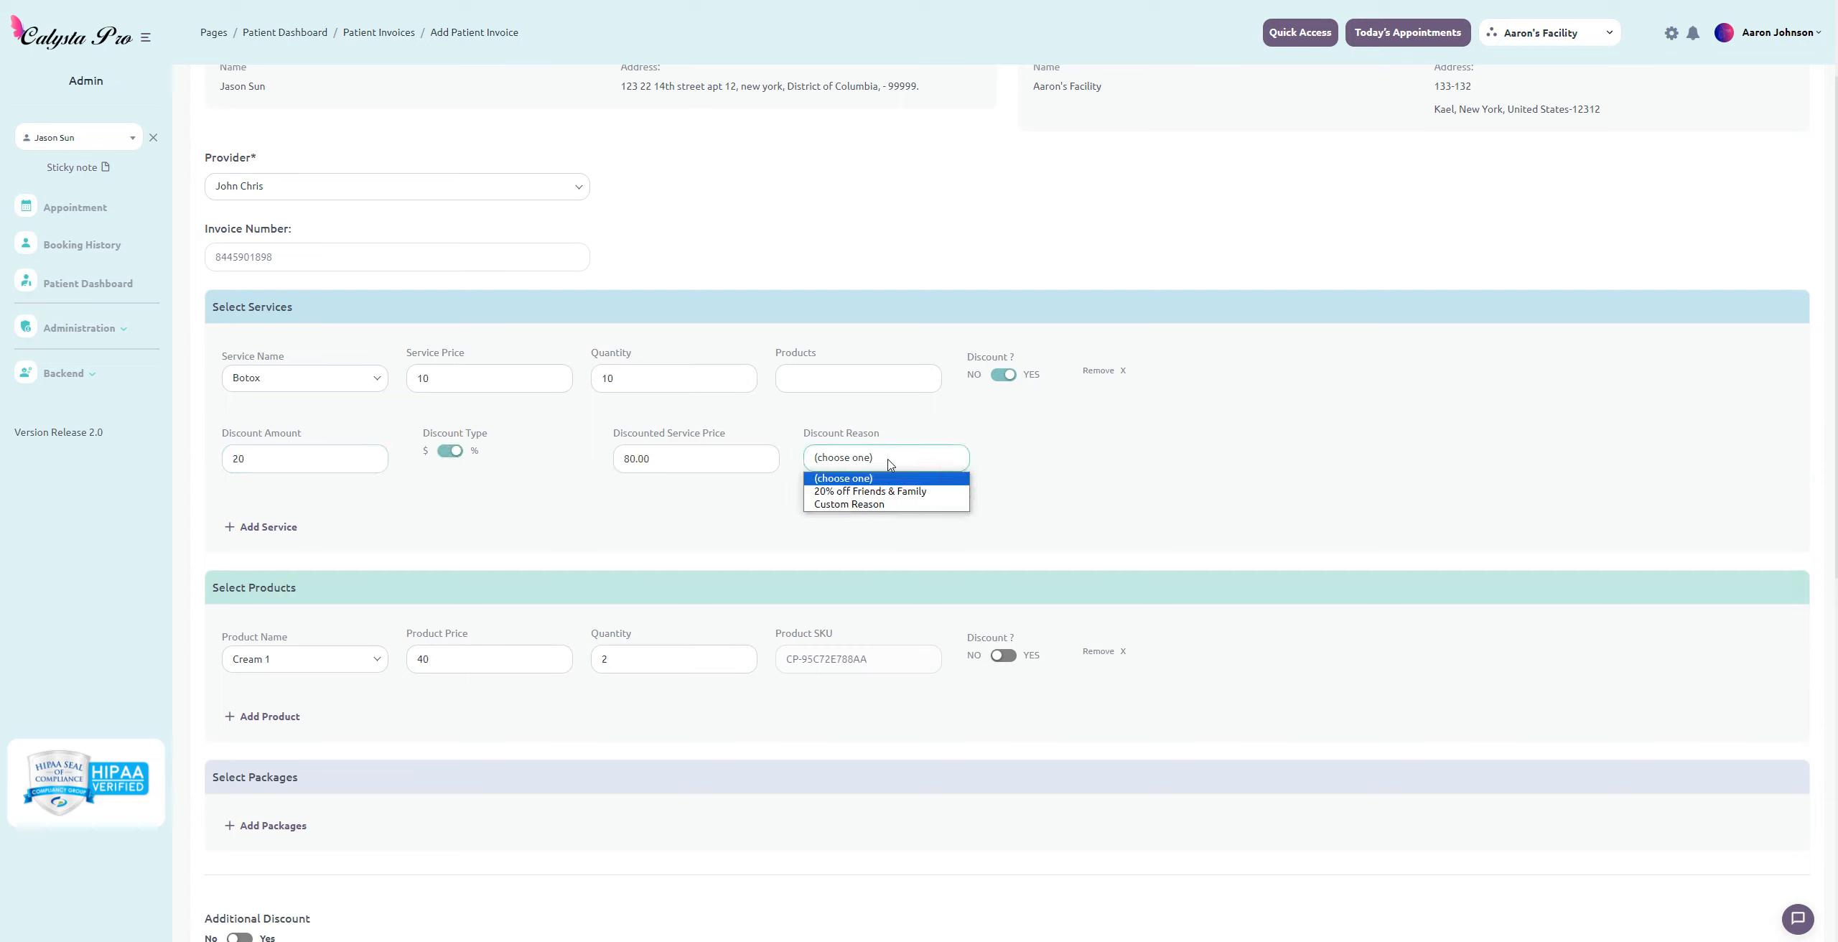
left_click(895, 493)
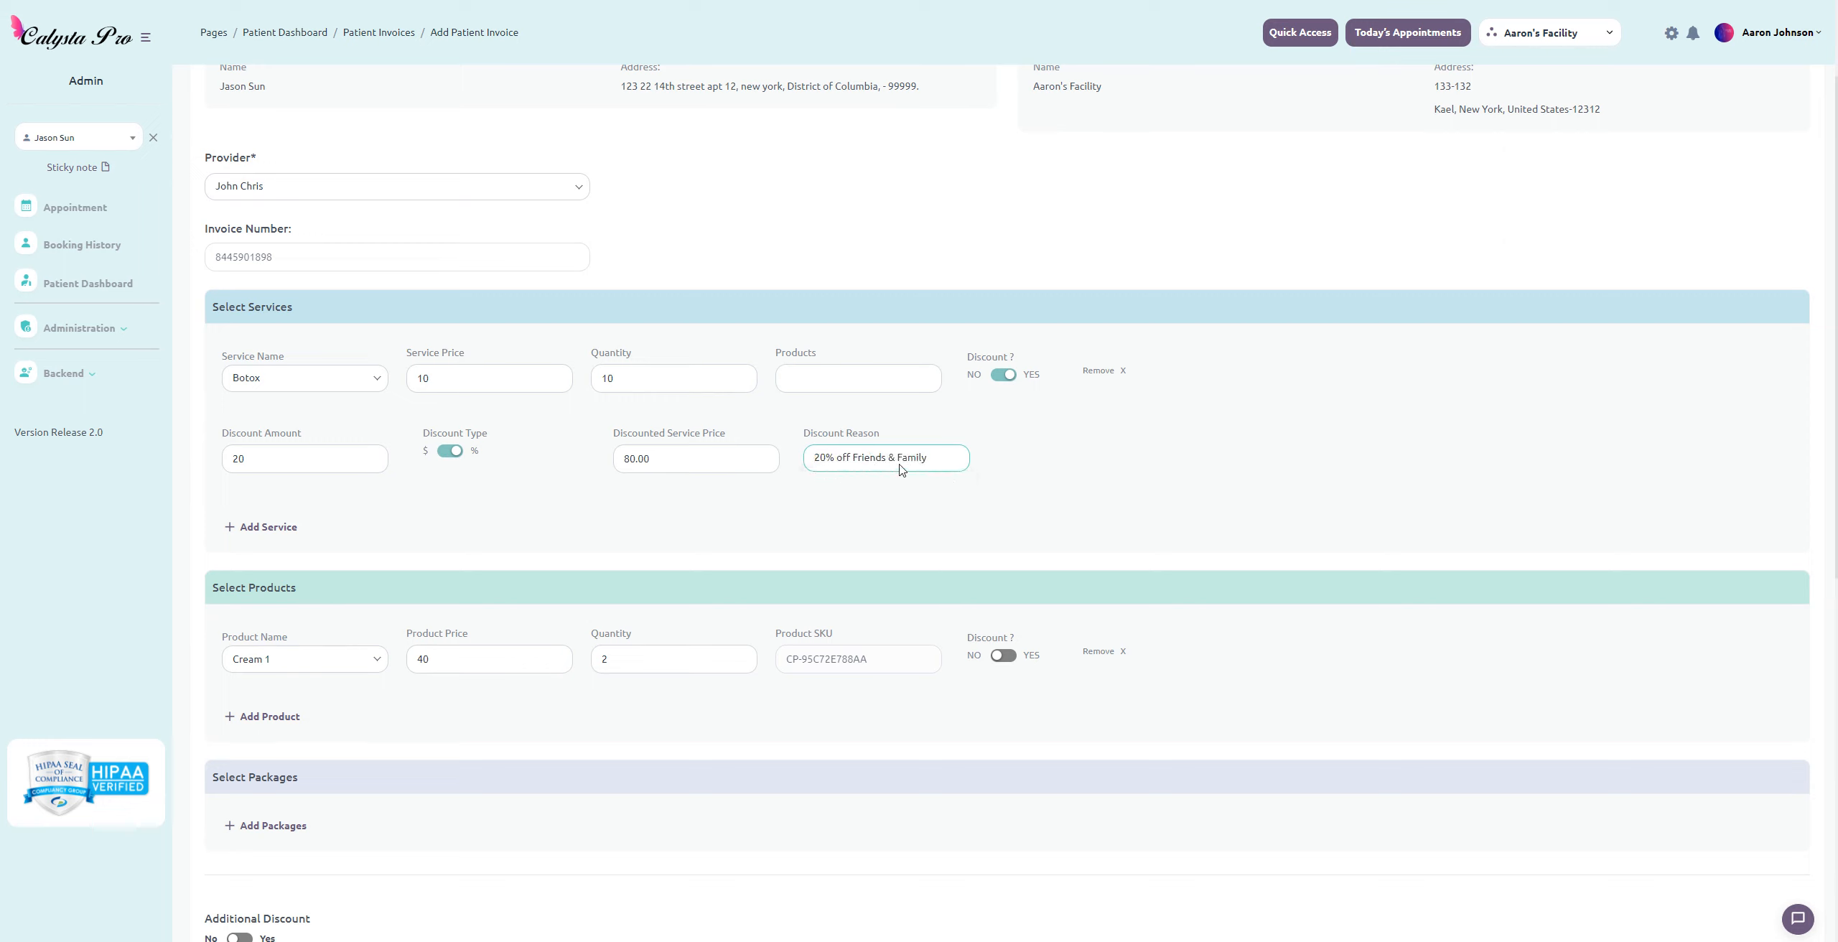
left_click(85, 374)
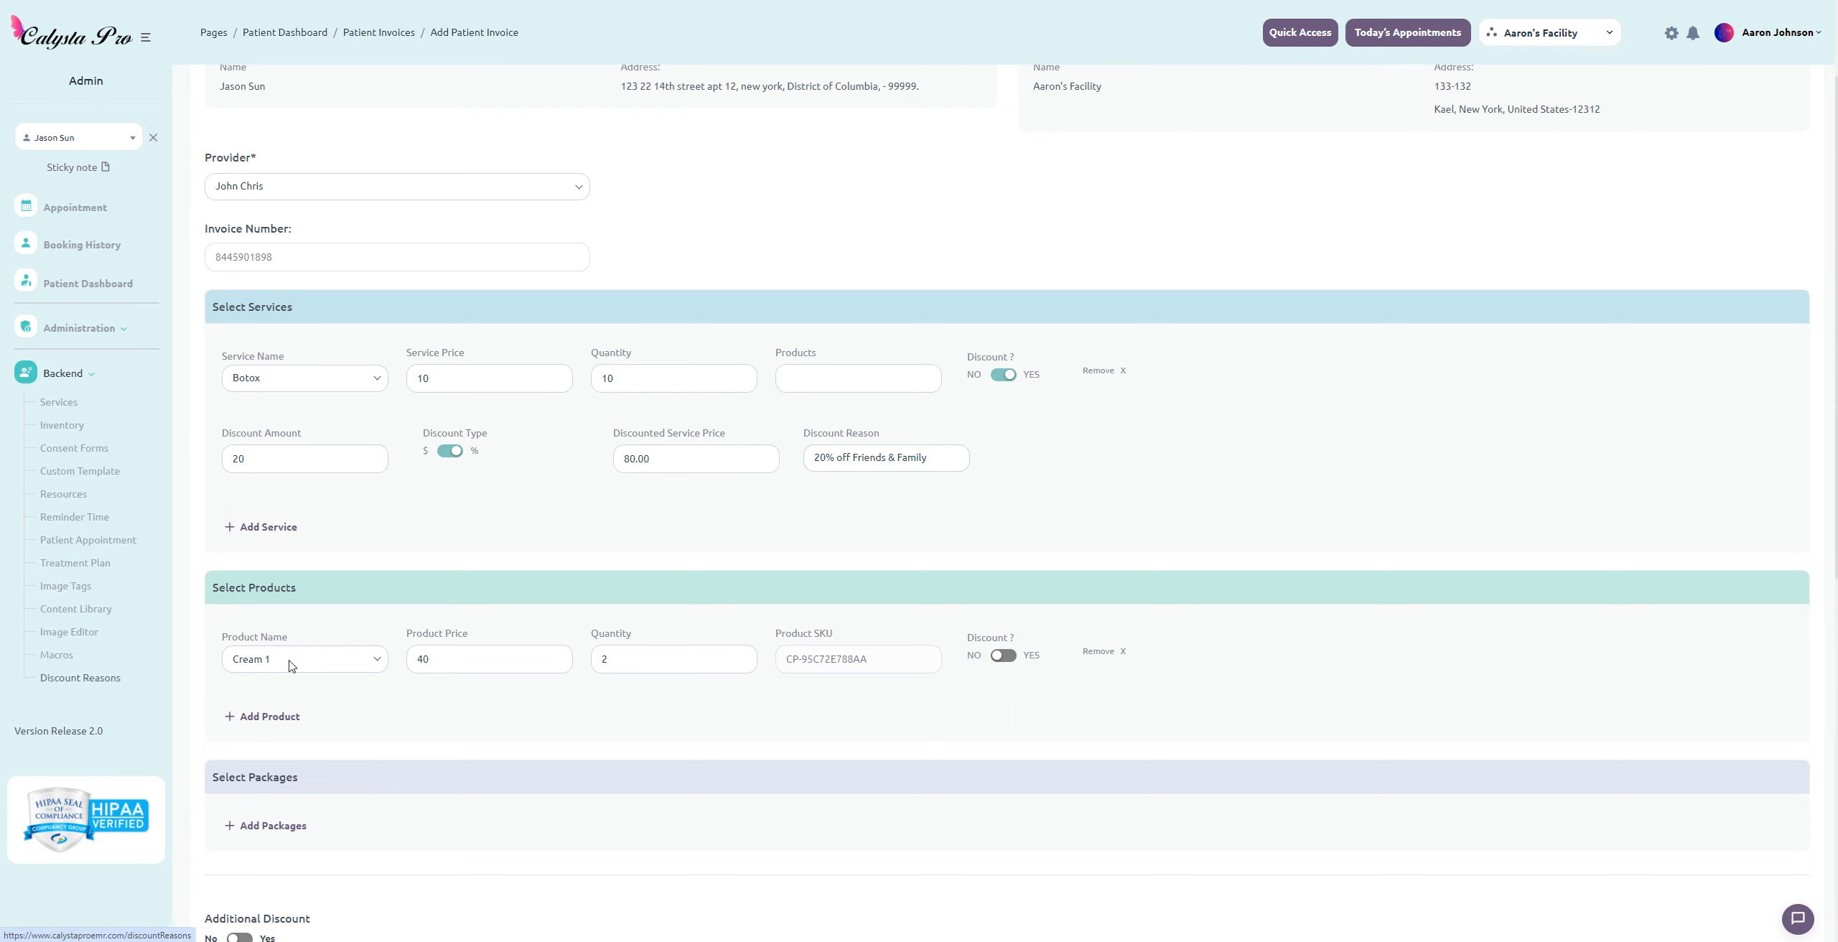
- Enable the additional discount on the invoice, leaving its amount at 0 and its type in dollars
scroll(739, 576, "down", 8)
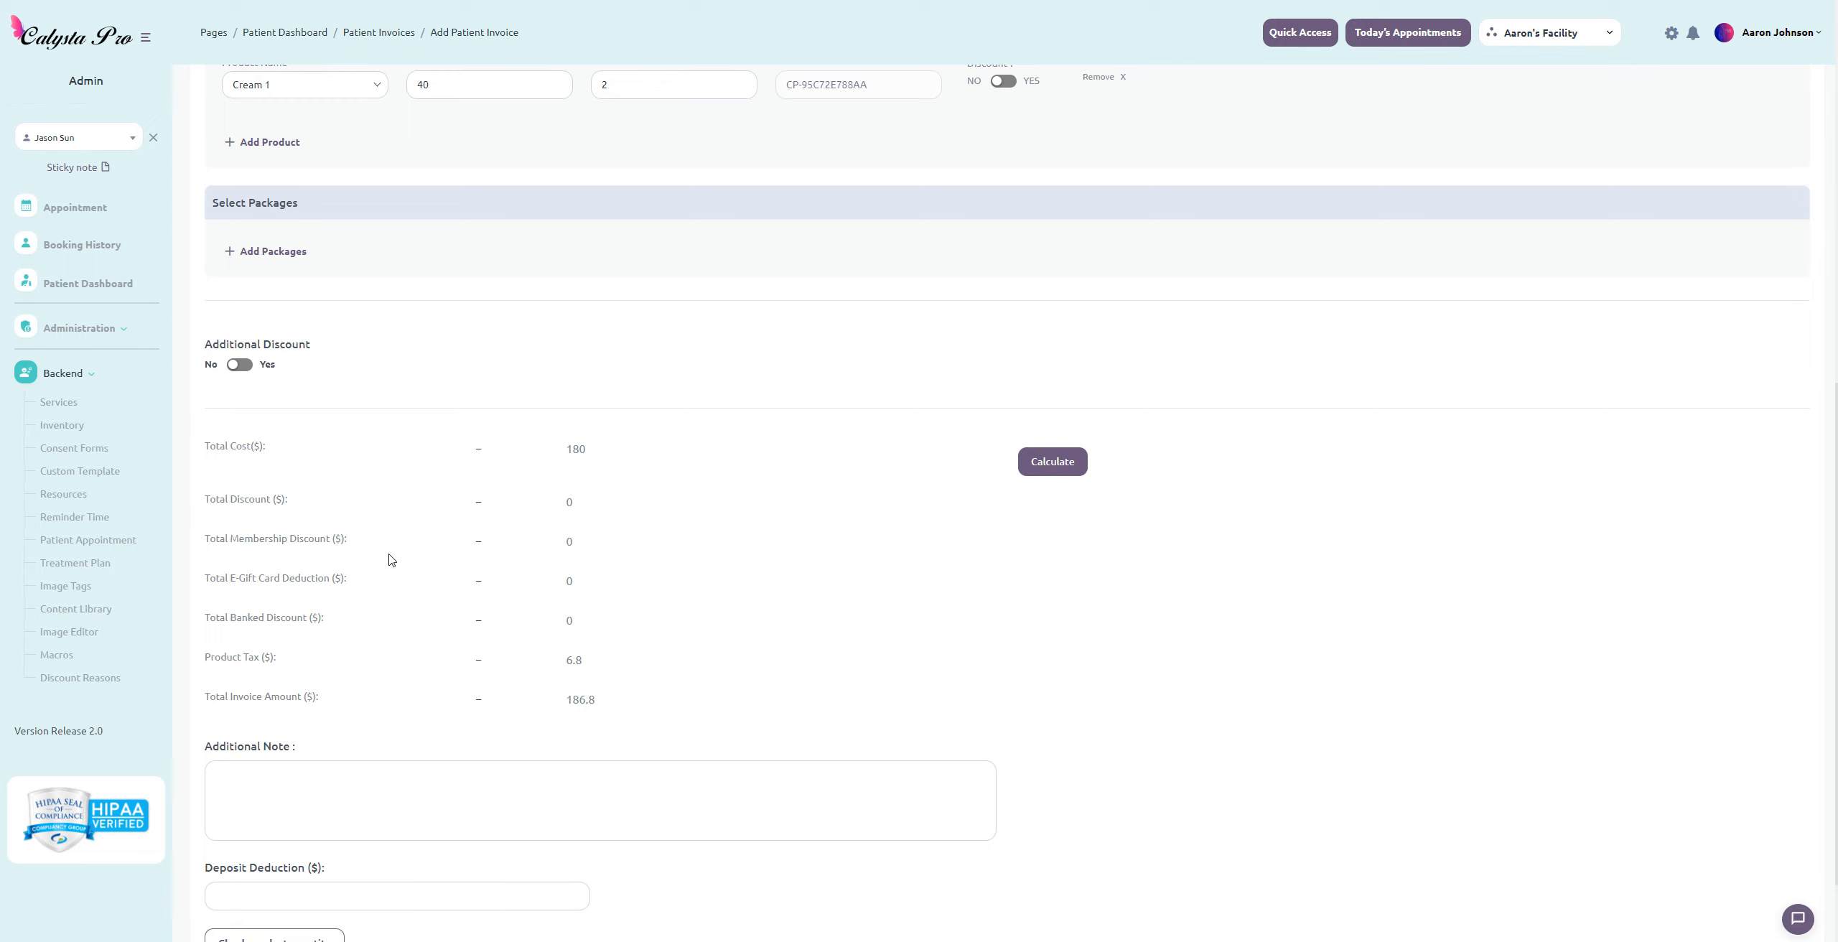
left_click(239, 366)
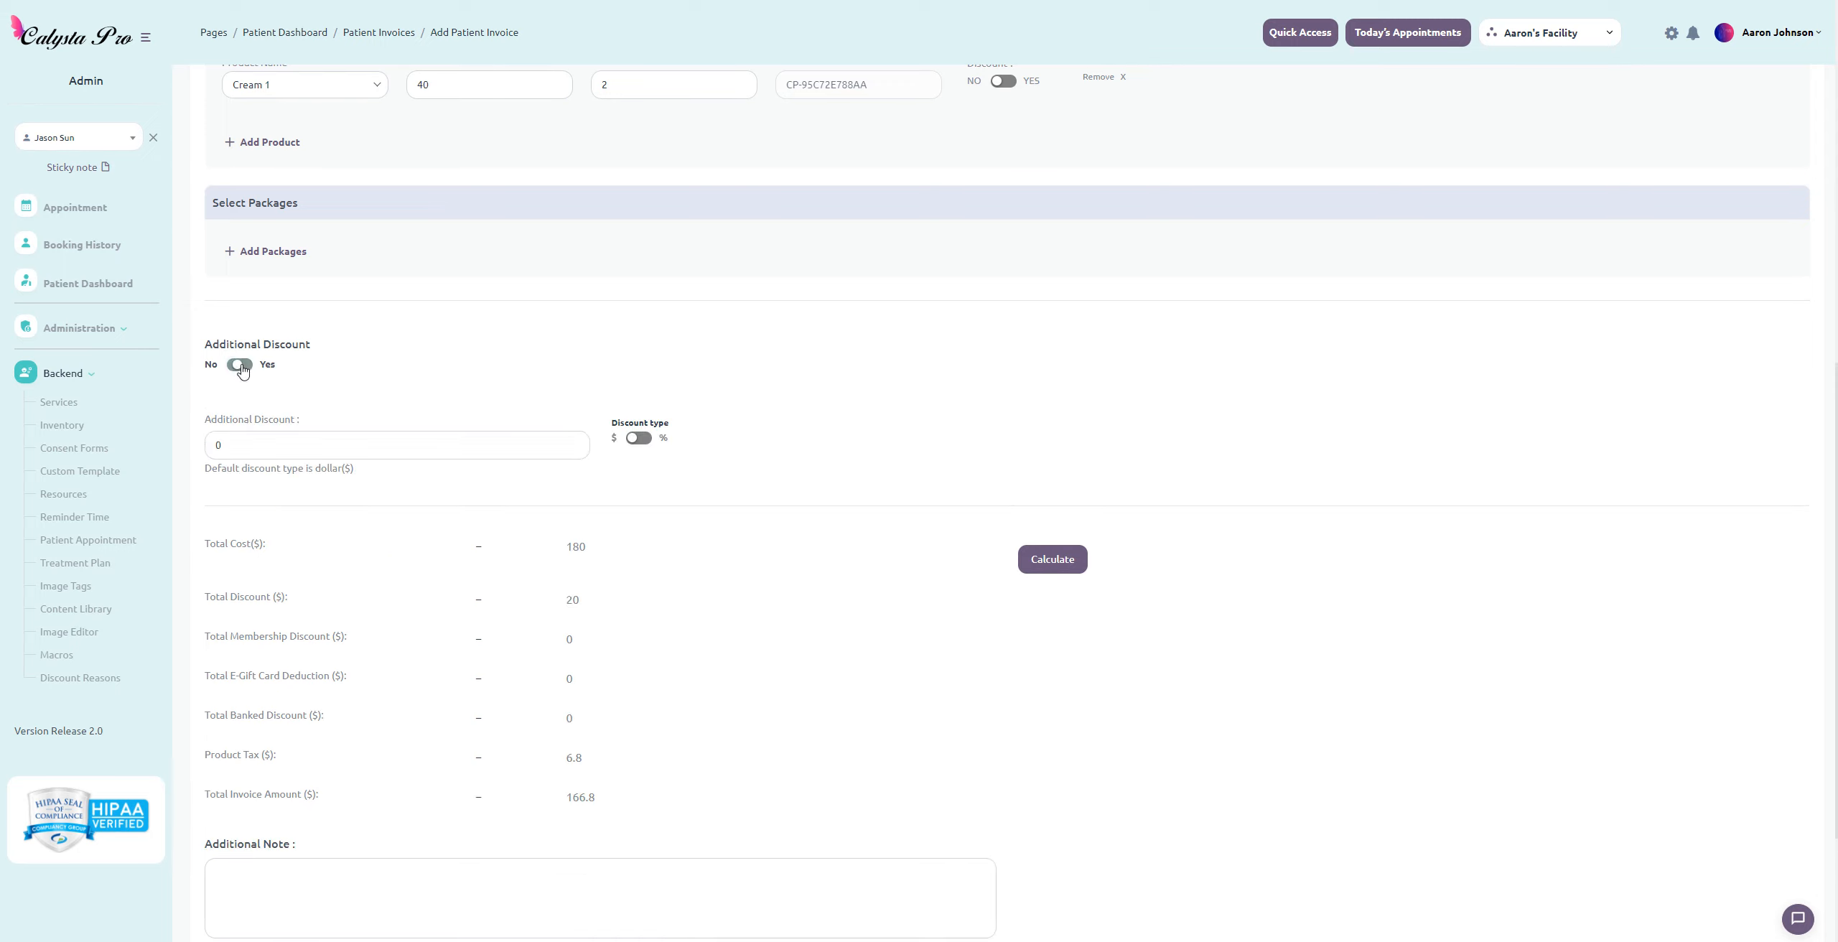
left_click(464, 443)
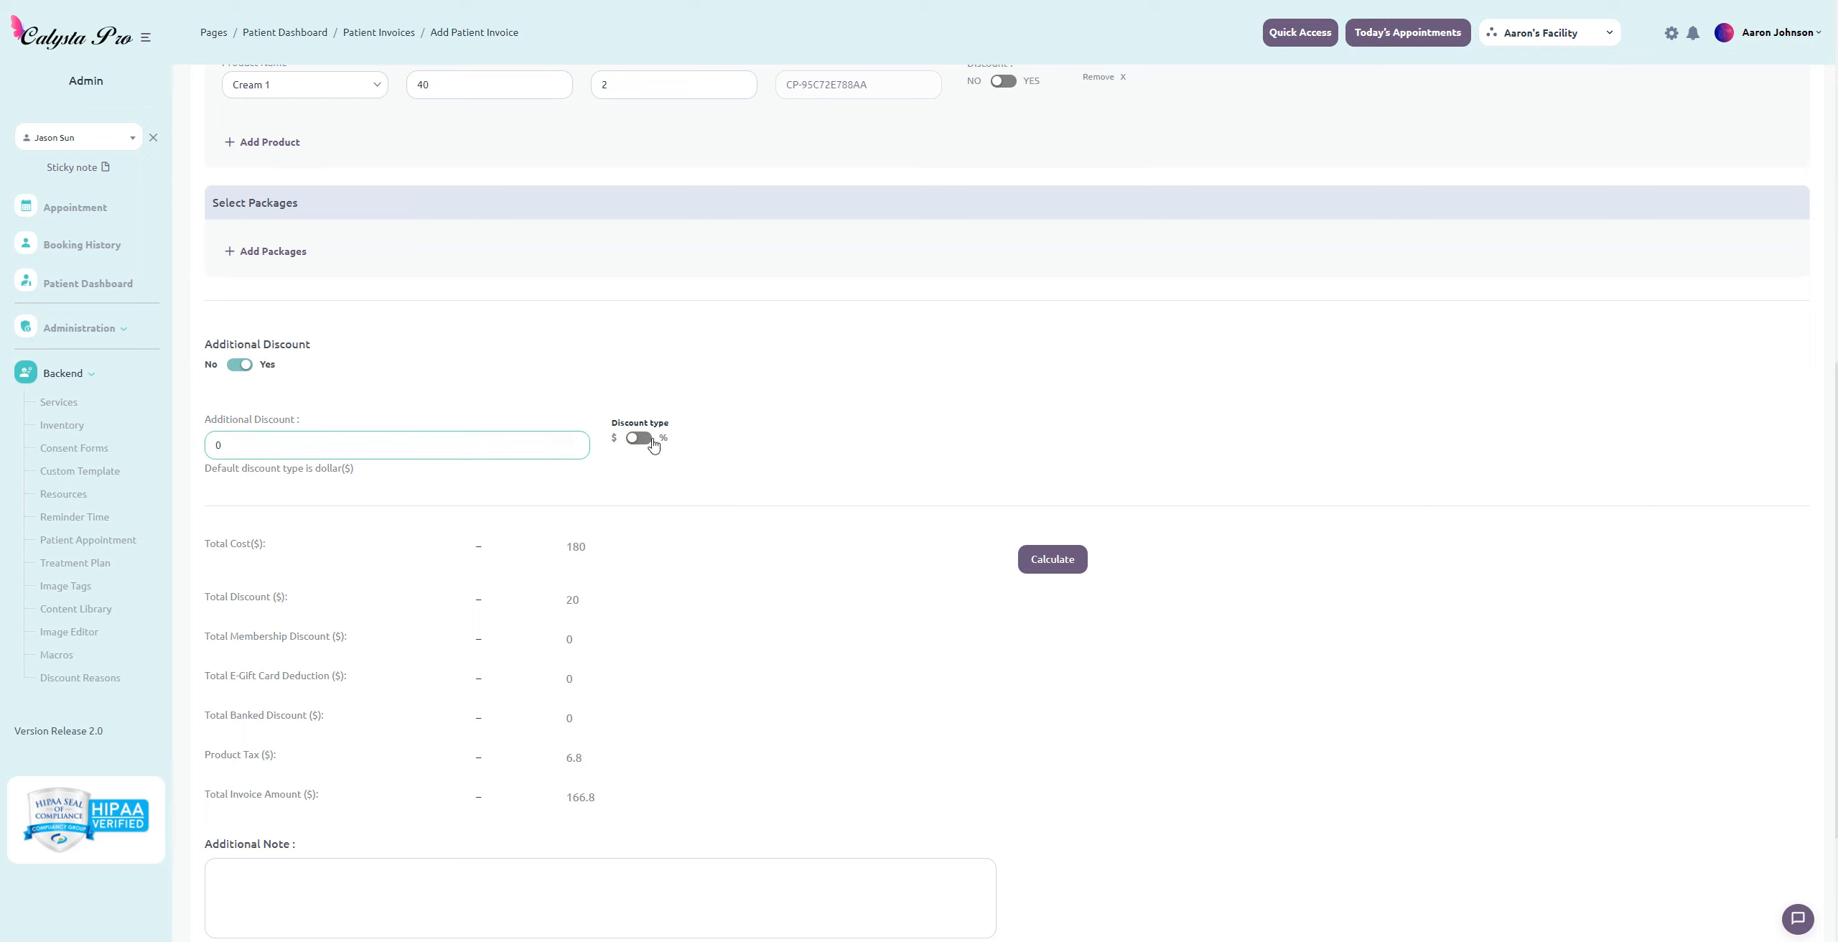
left_click(762, 405)
- Save the invoice with the additional note left blank and open its detailed invoice view
scroll(766, 431, "down", 2)
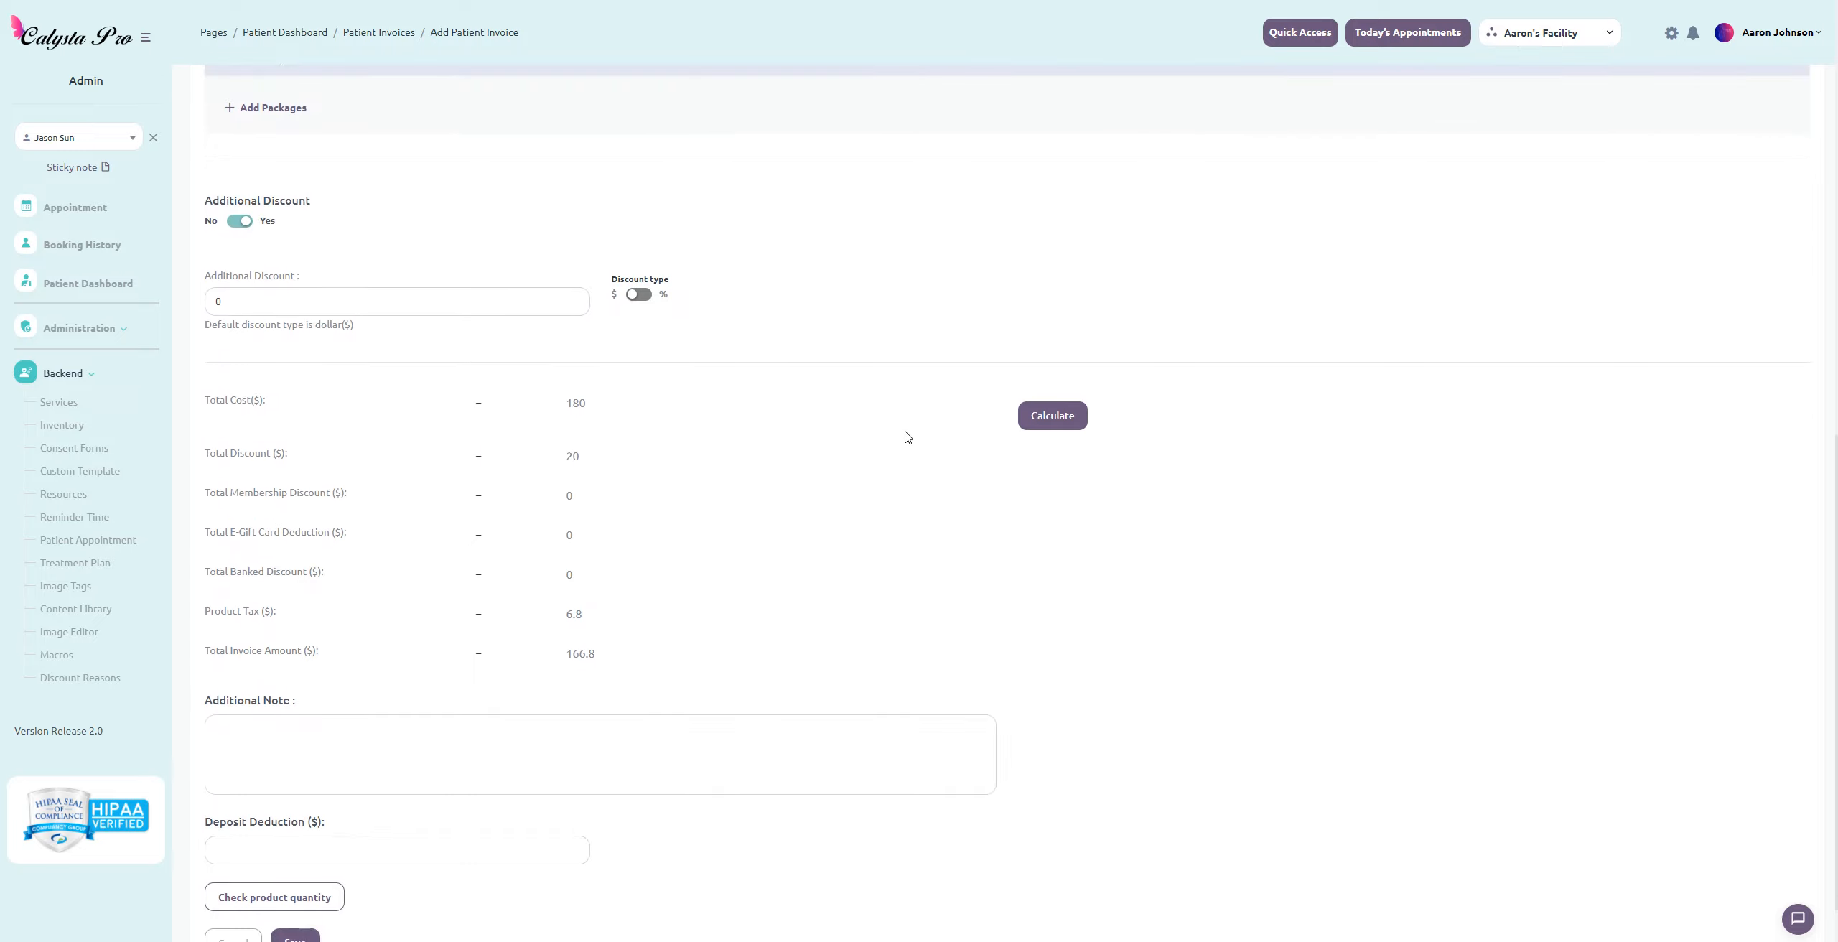
scroll(906, 499, "down", 1)
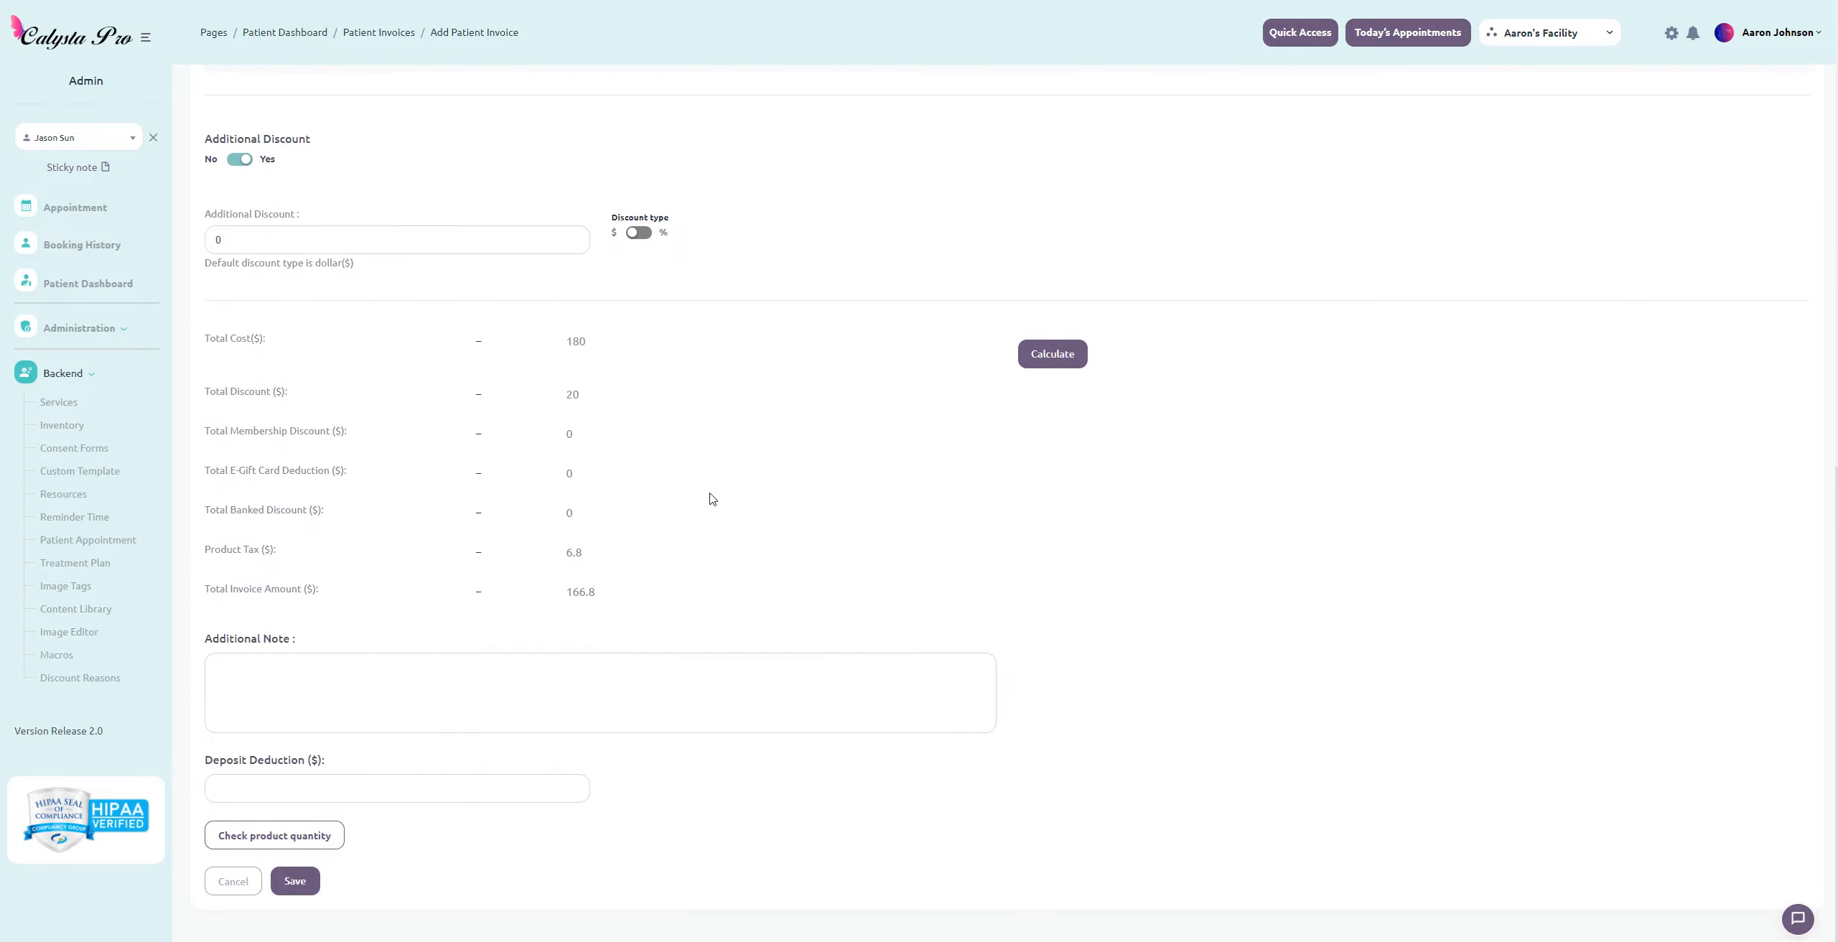
left_click(423, 710)
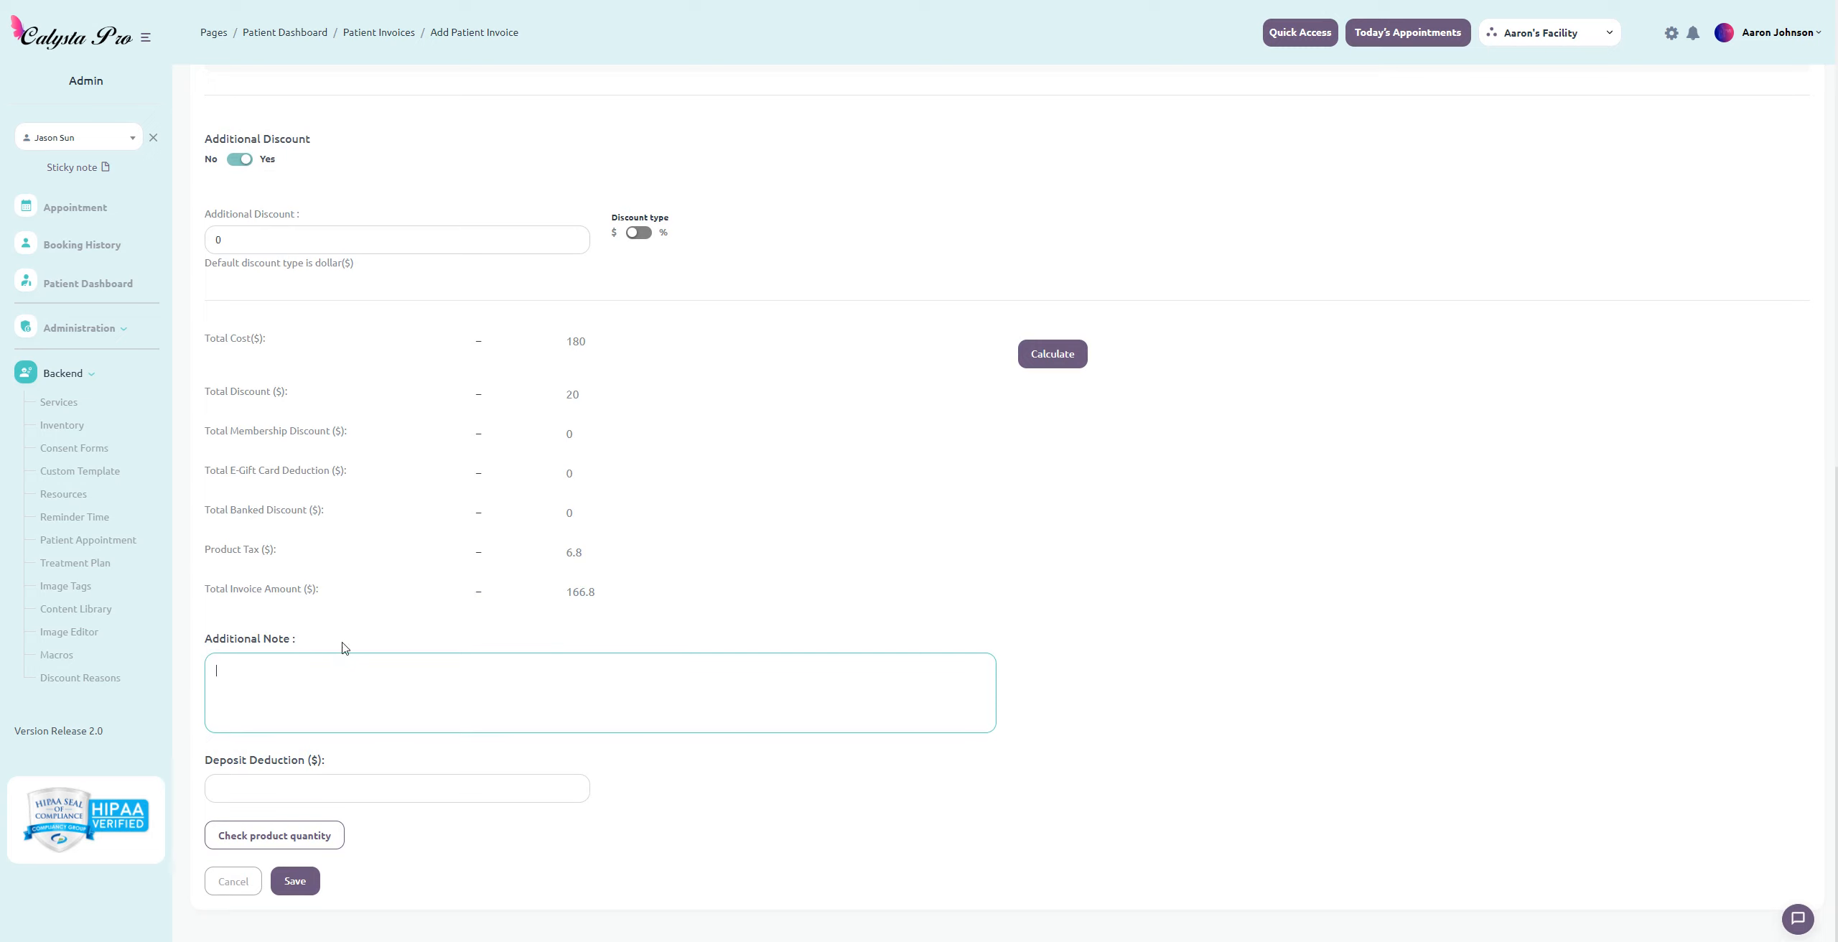
left_click(296, 882)
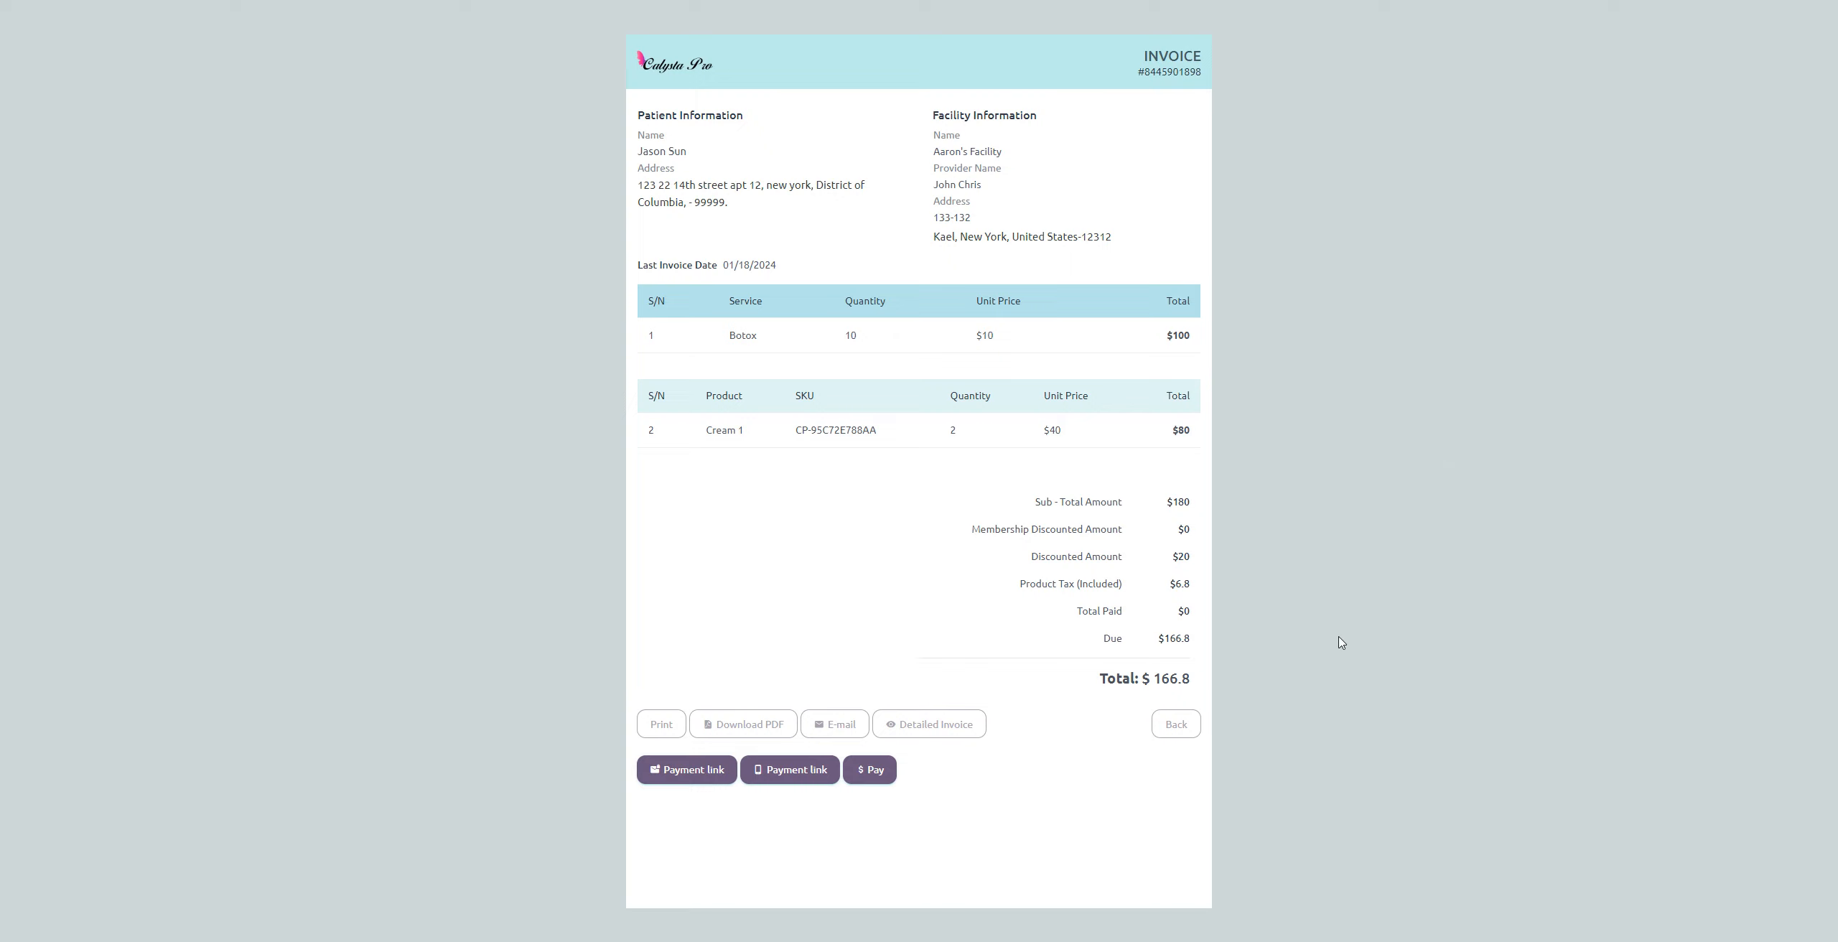
left_click(951, 730)
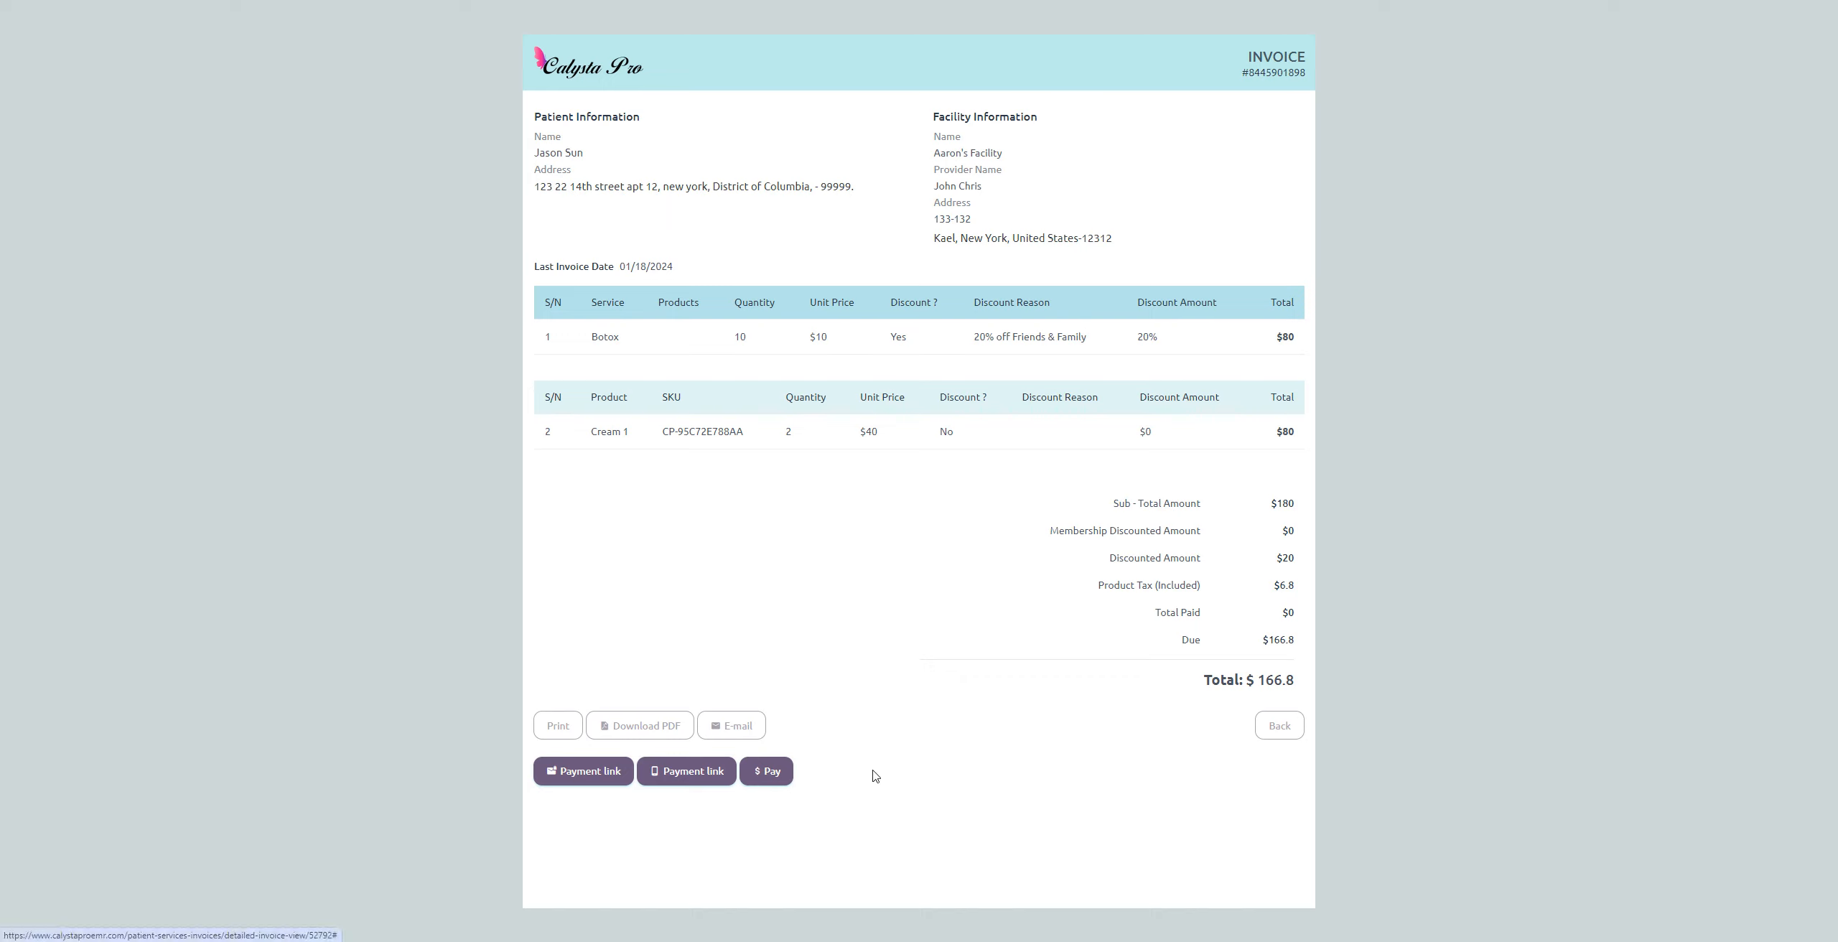
- Fill in the invoice's payment form with amount 166.80 and type Visa, briefly showing the authorized payment fields and turning them back off
left_click(769, 772)
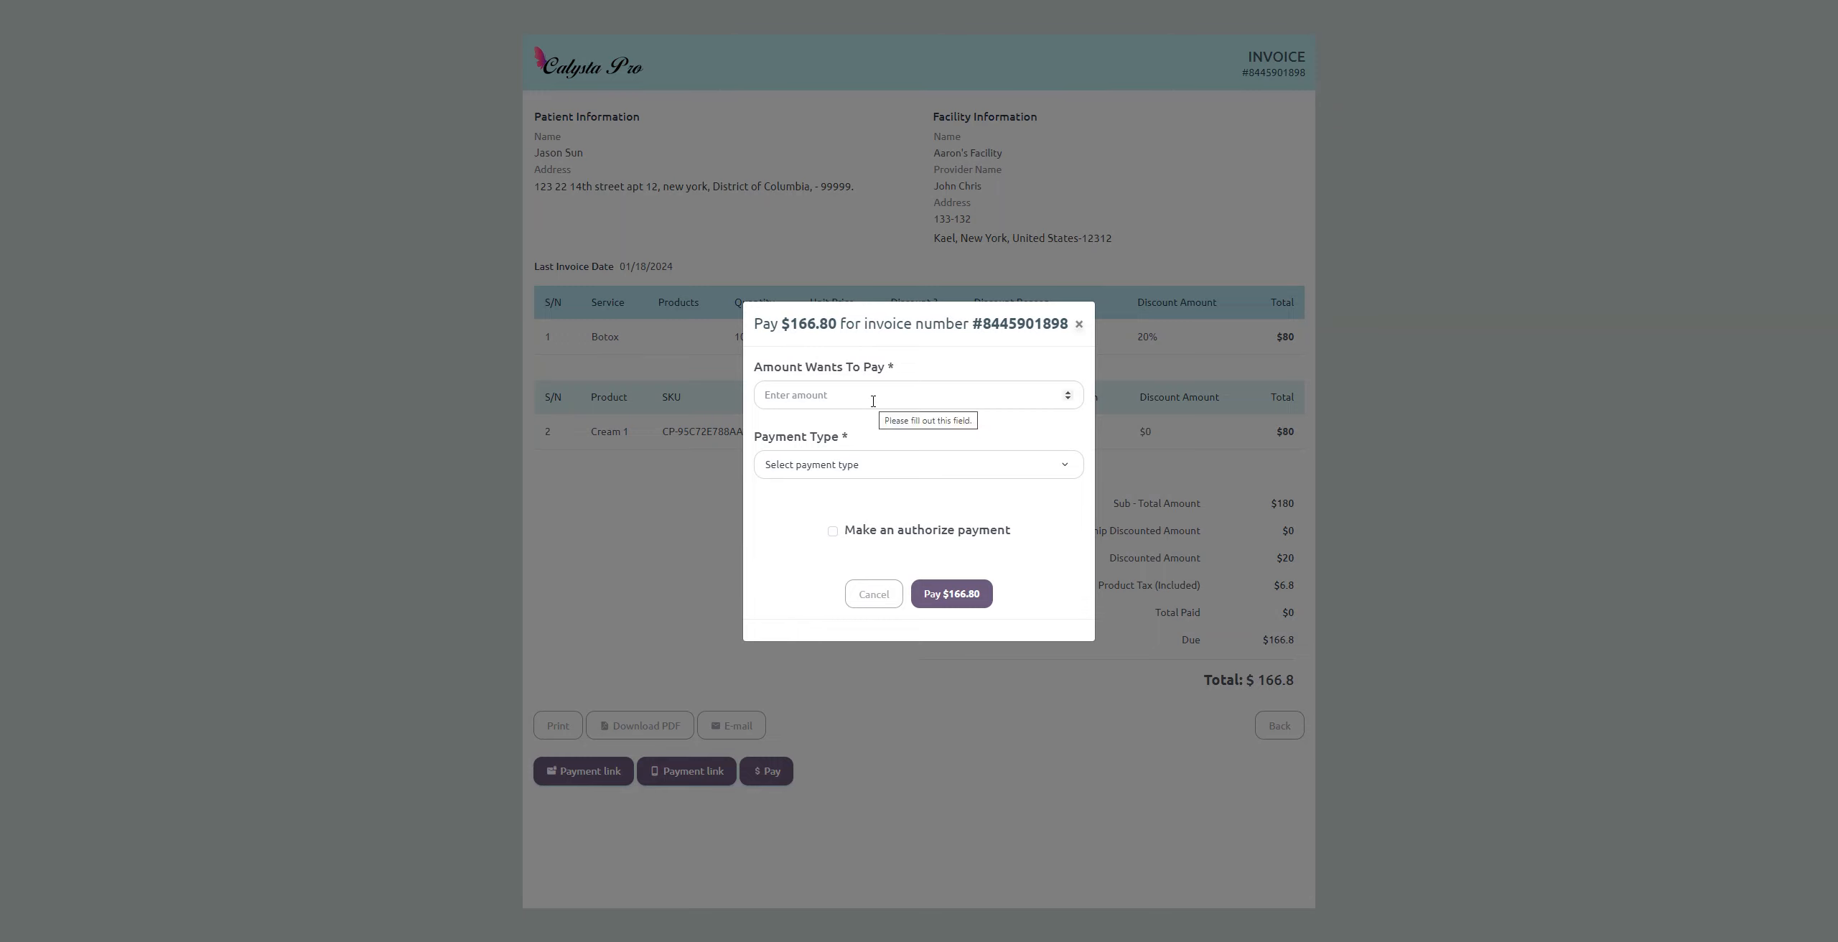
left_click(848, 403)
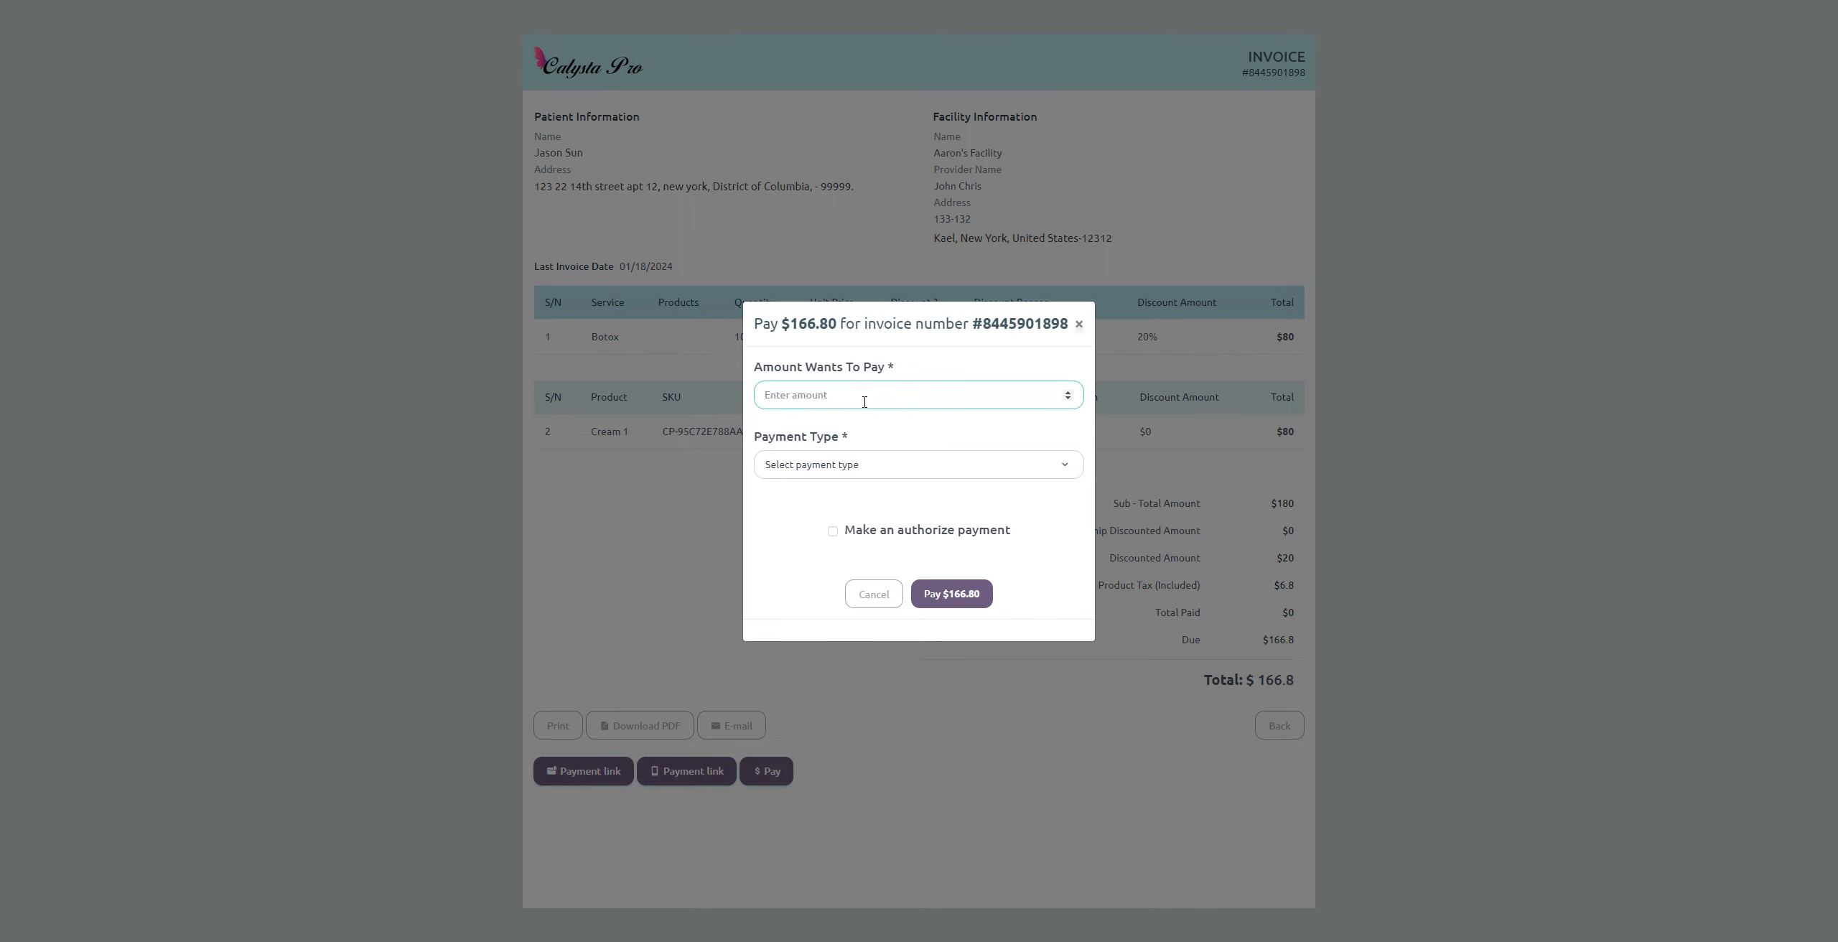
type("166.80")
left_click(805, 471)
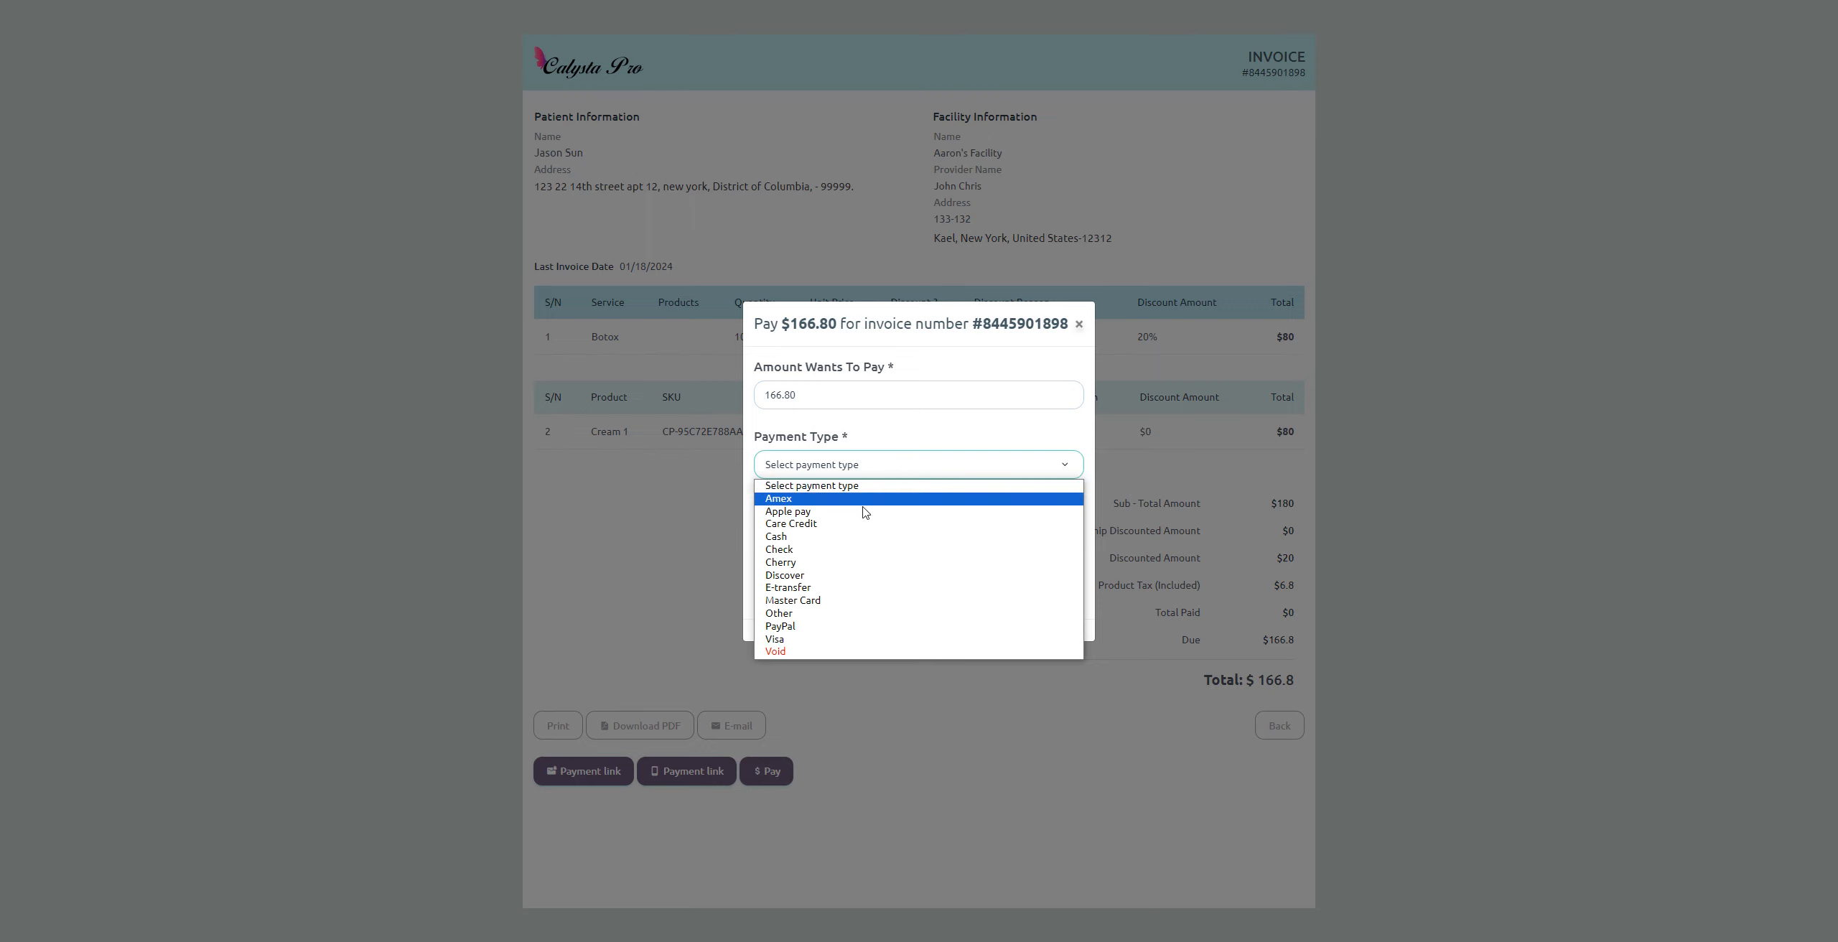
left_click(823, 640)
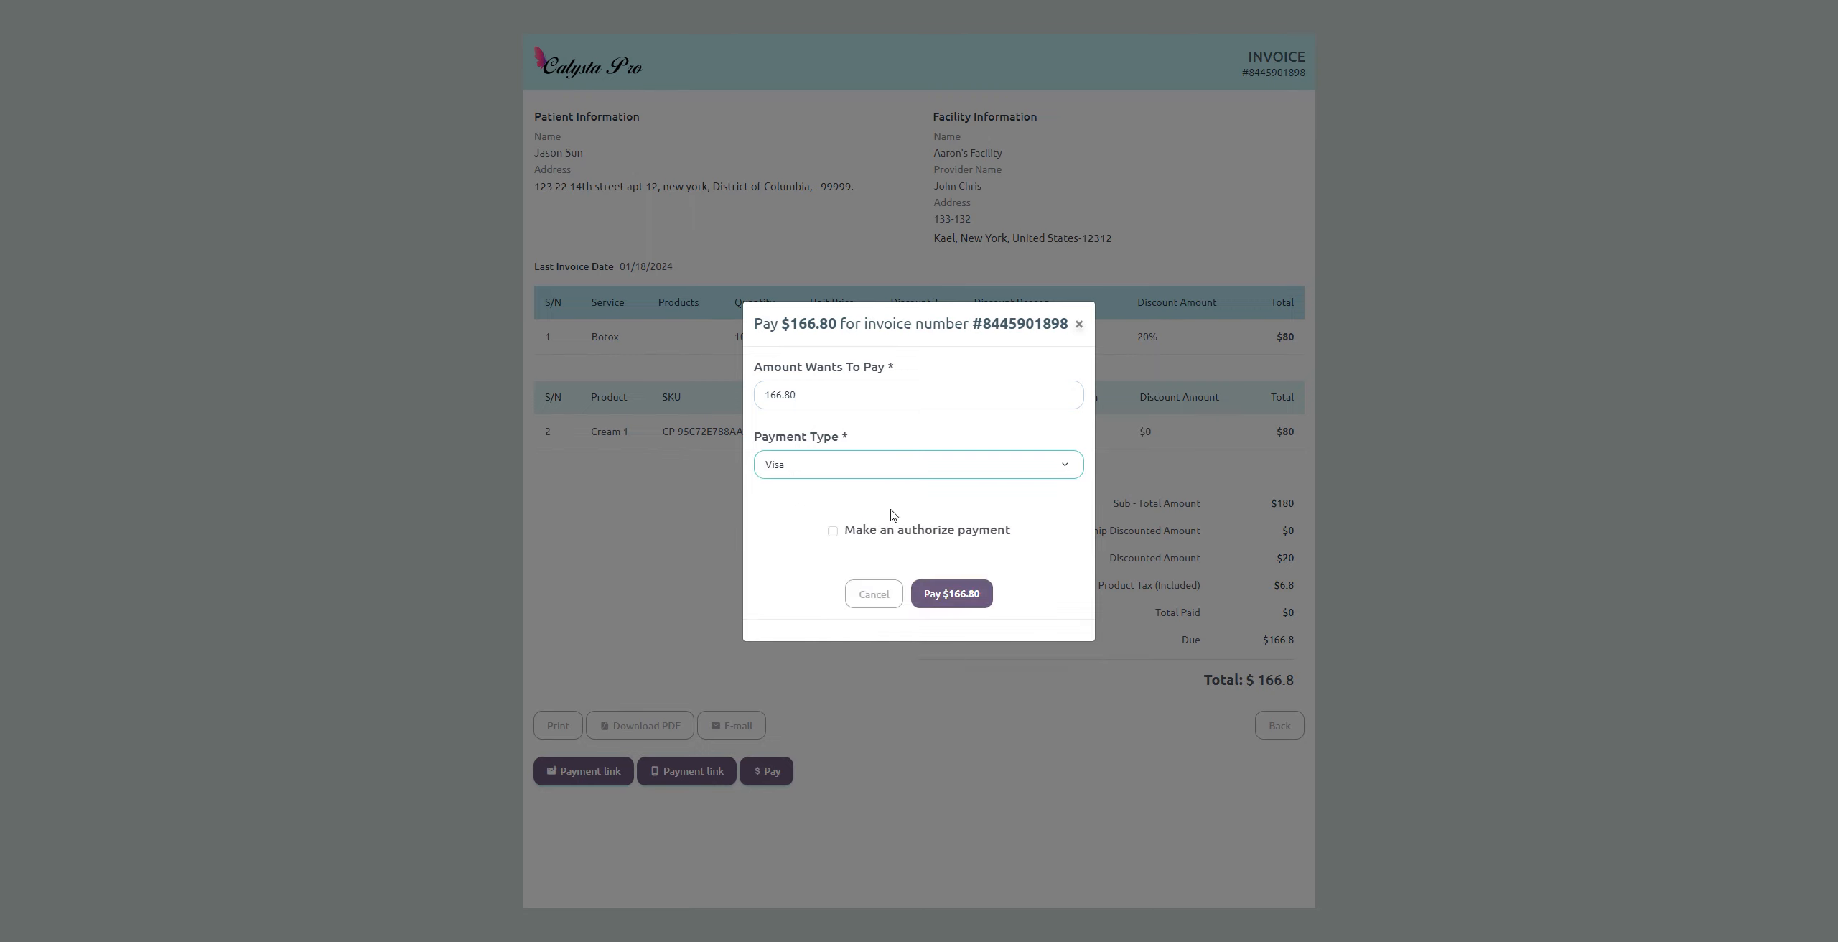
left_click(833, 532)
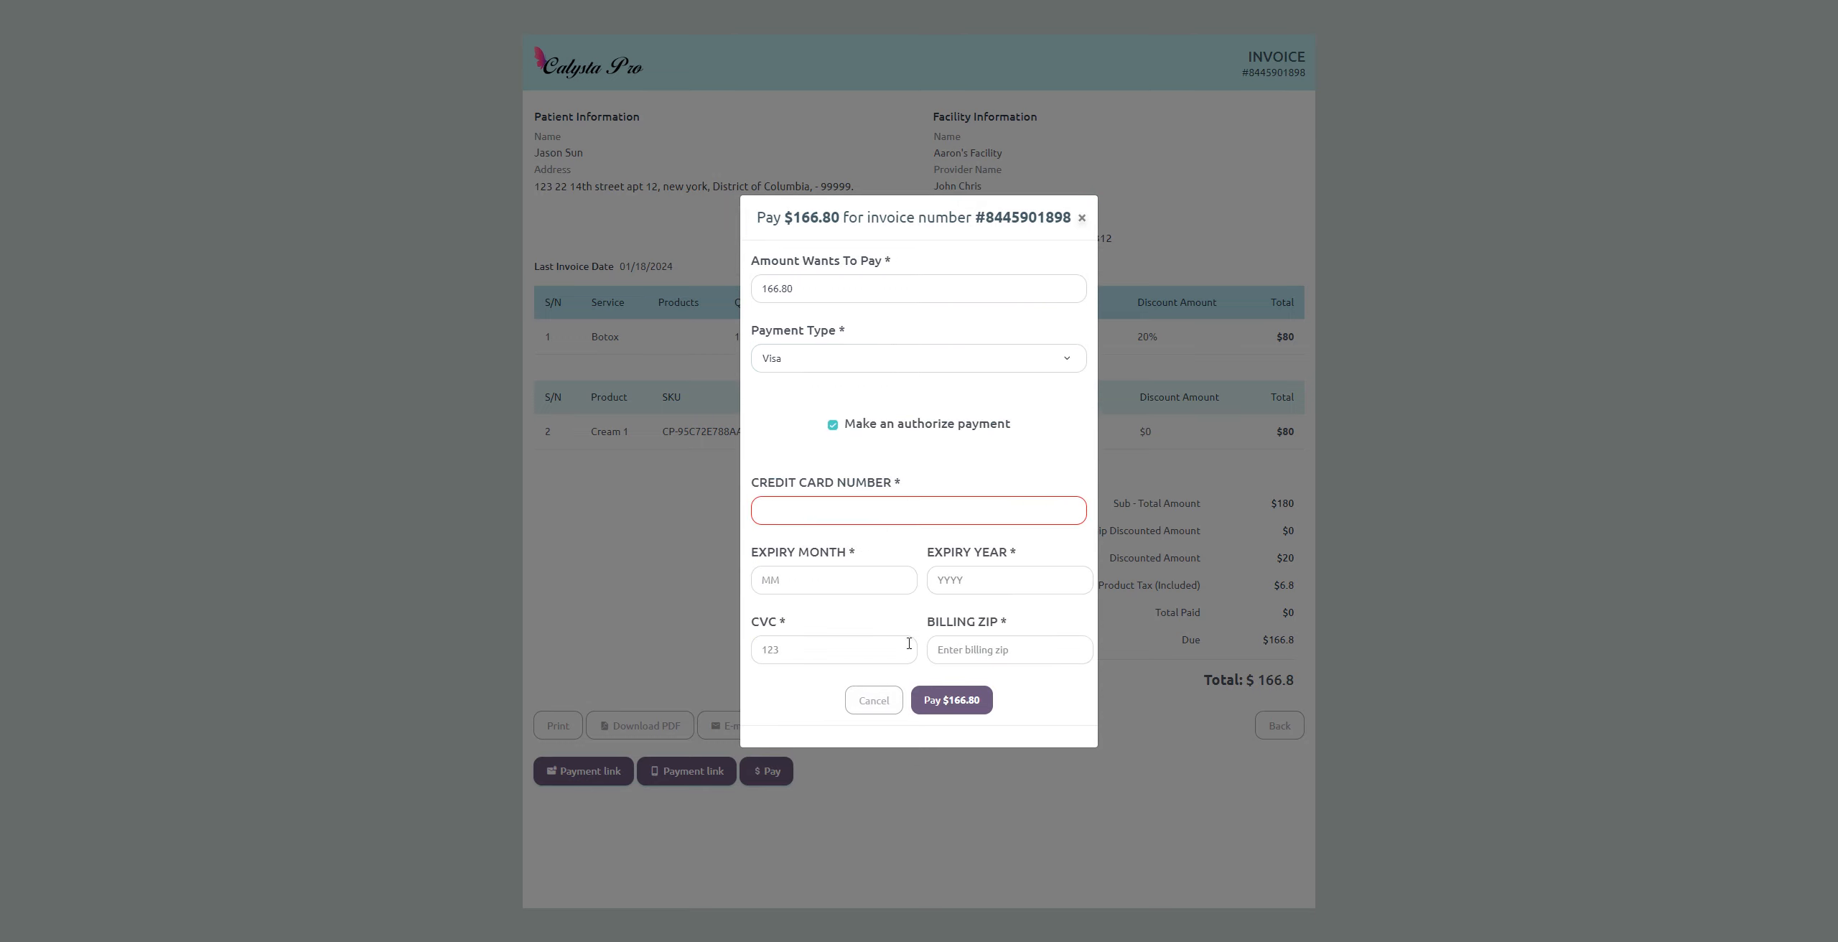
left_click(833, 424)
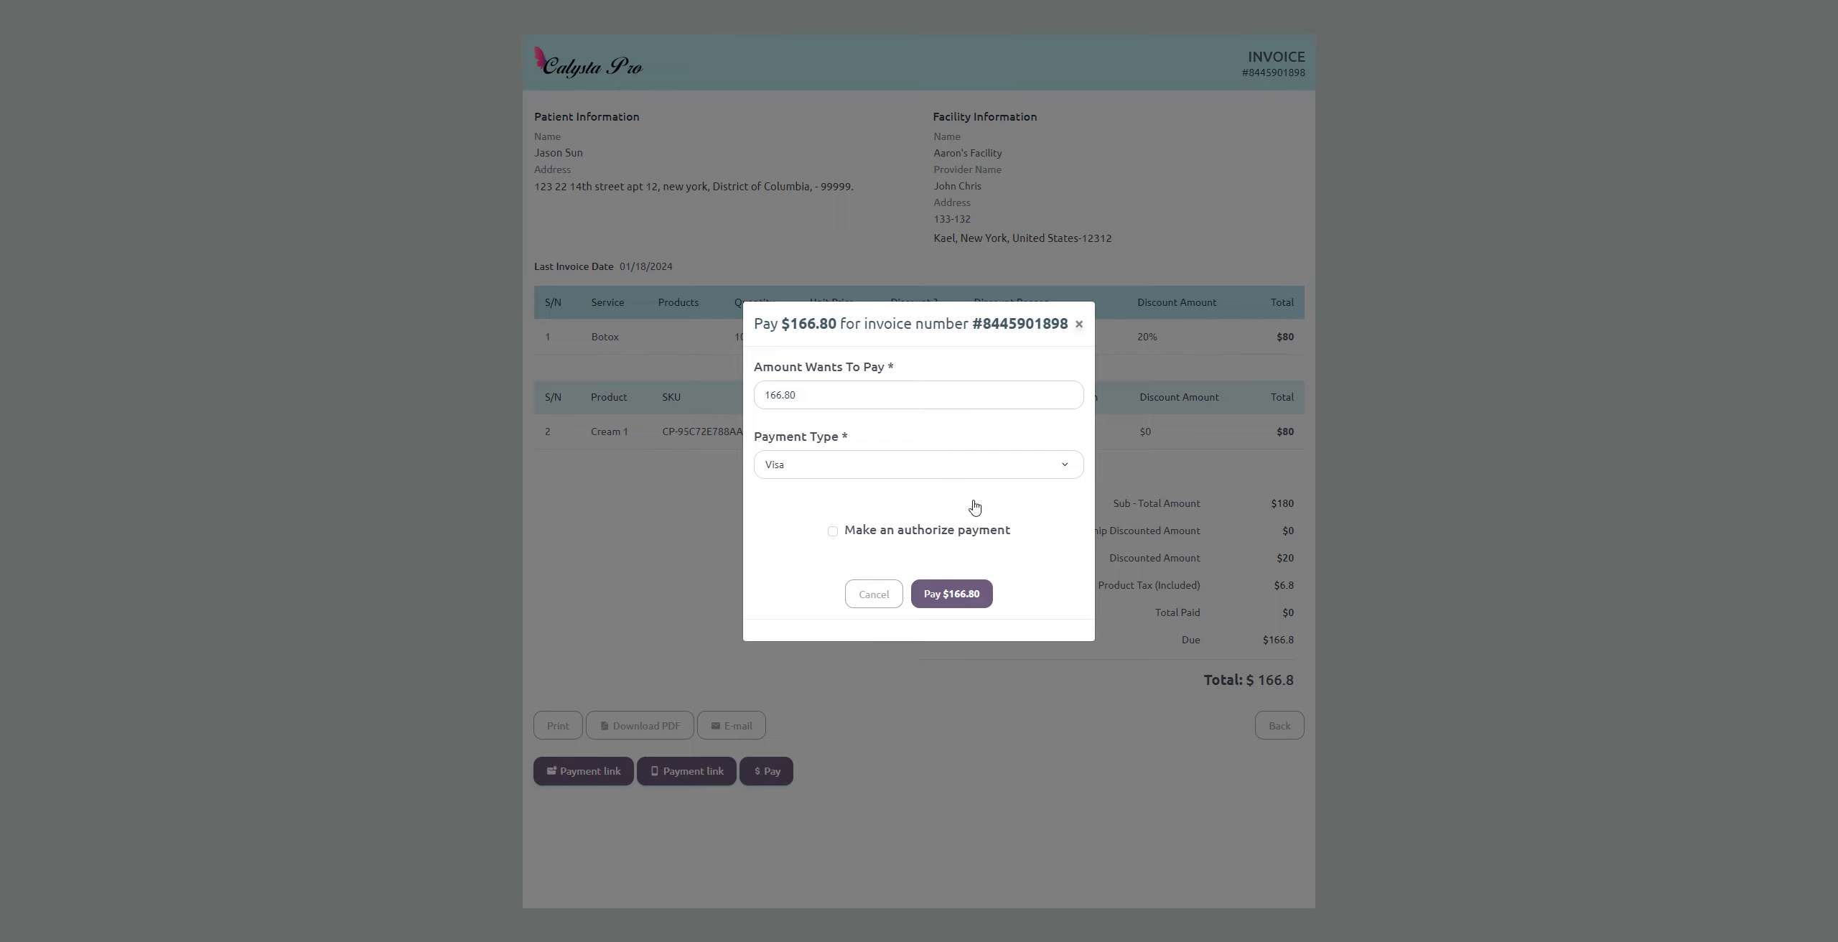
- Close the payment form without paying and return through the detailed and simple invoice views to the patient invoices list
left_click(958, 604)
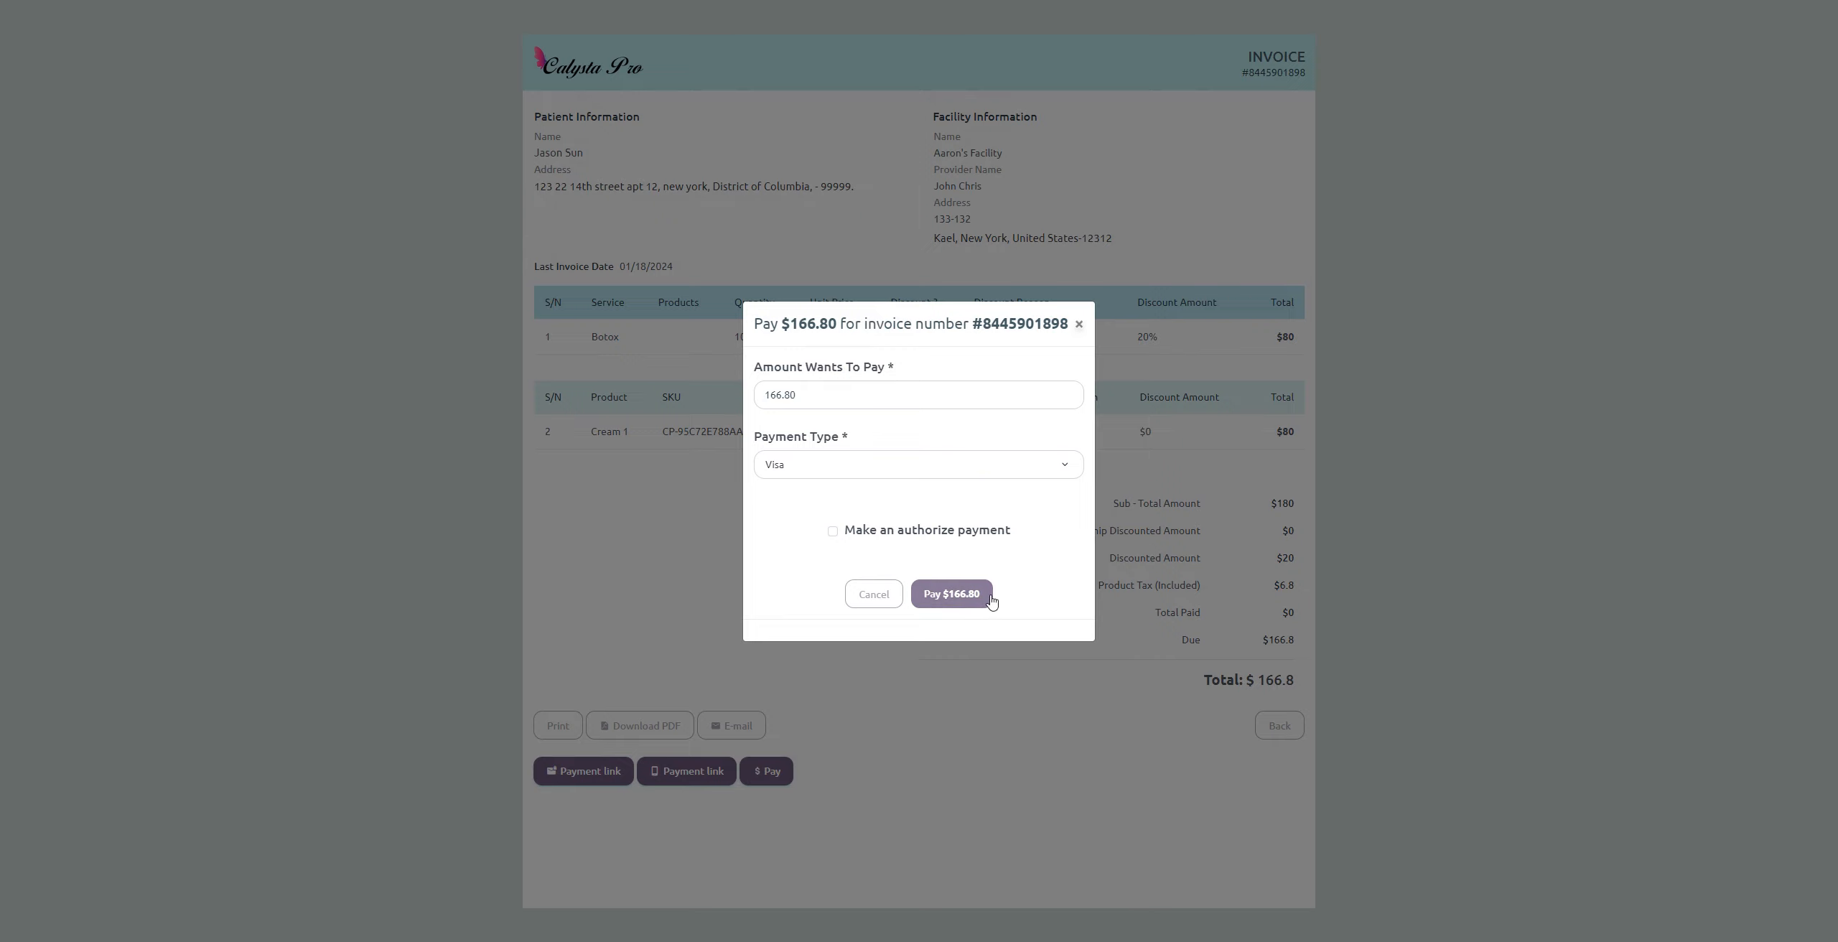
left_click(1078, 324)
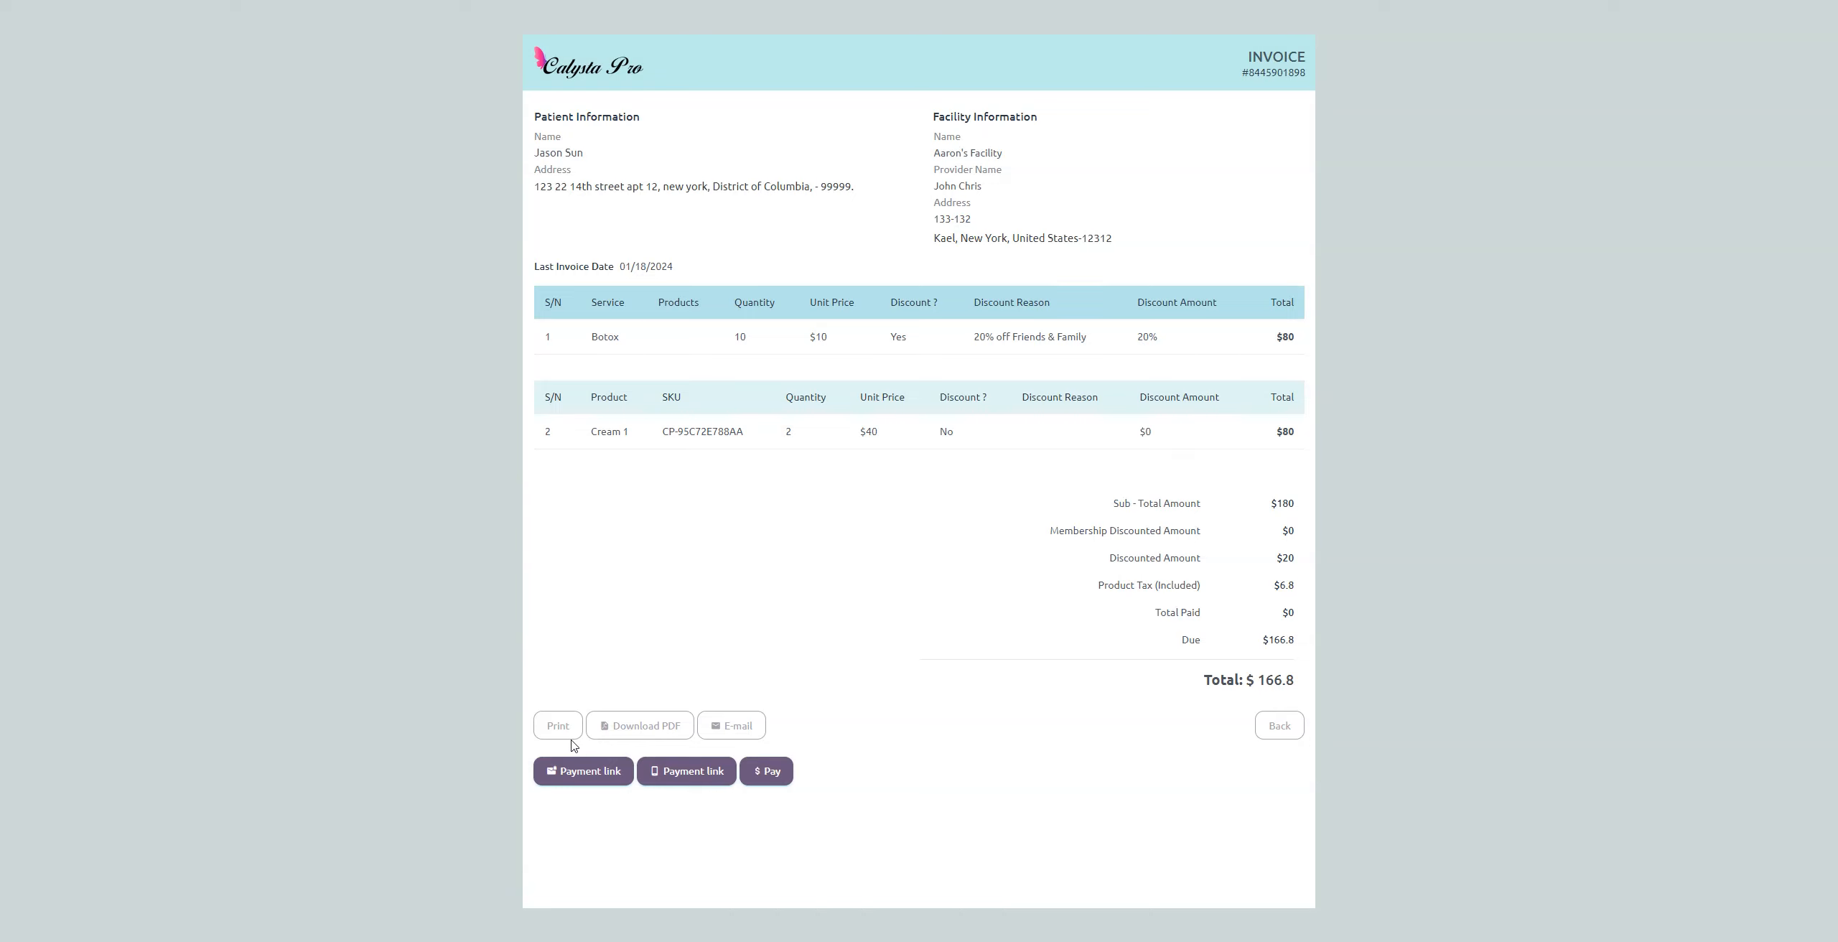
left_click(1278, 727)
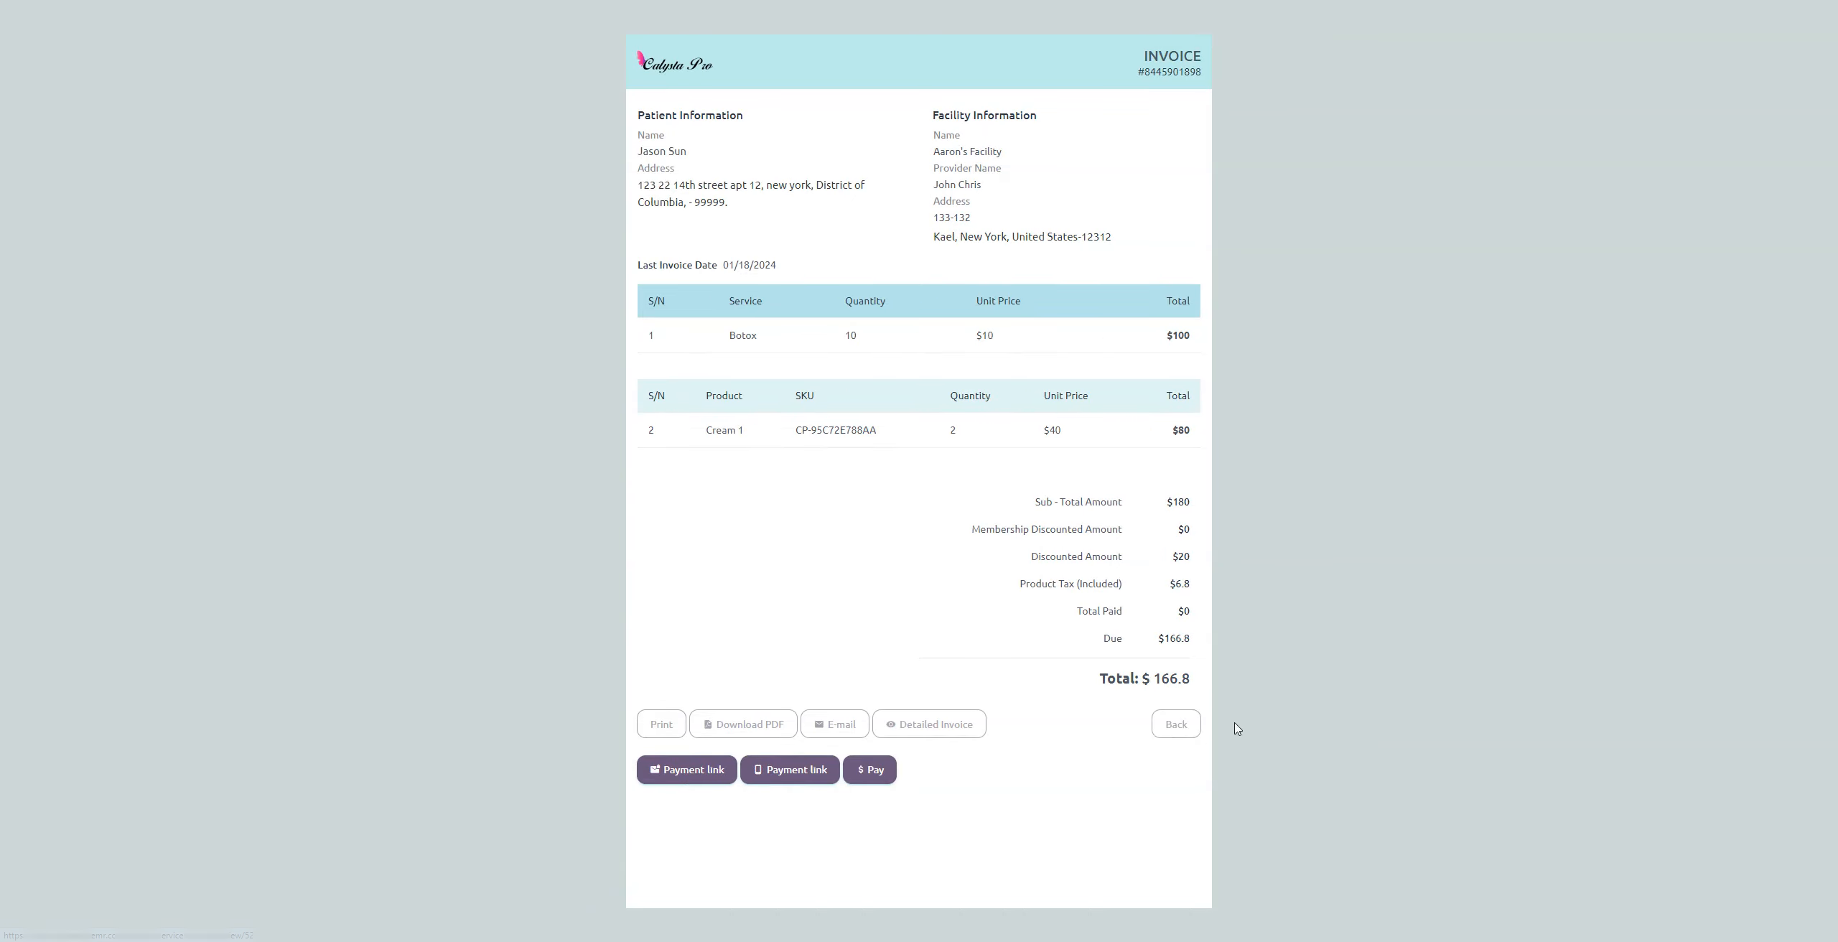
left_click(1177, 725)
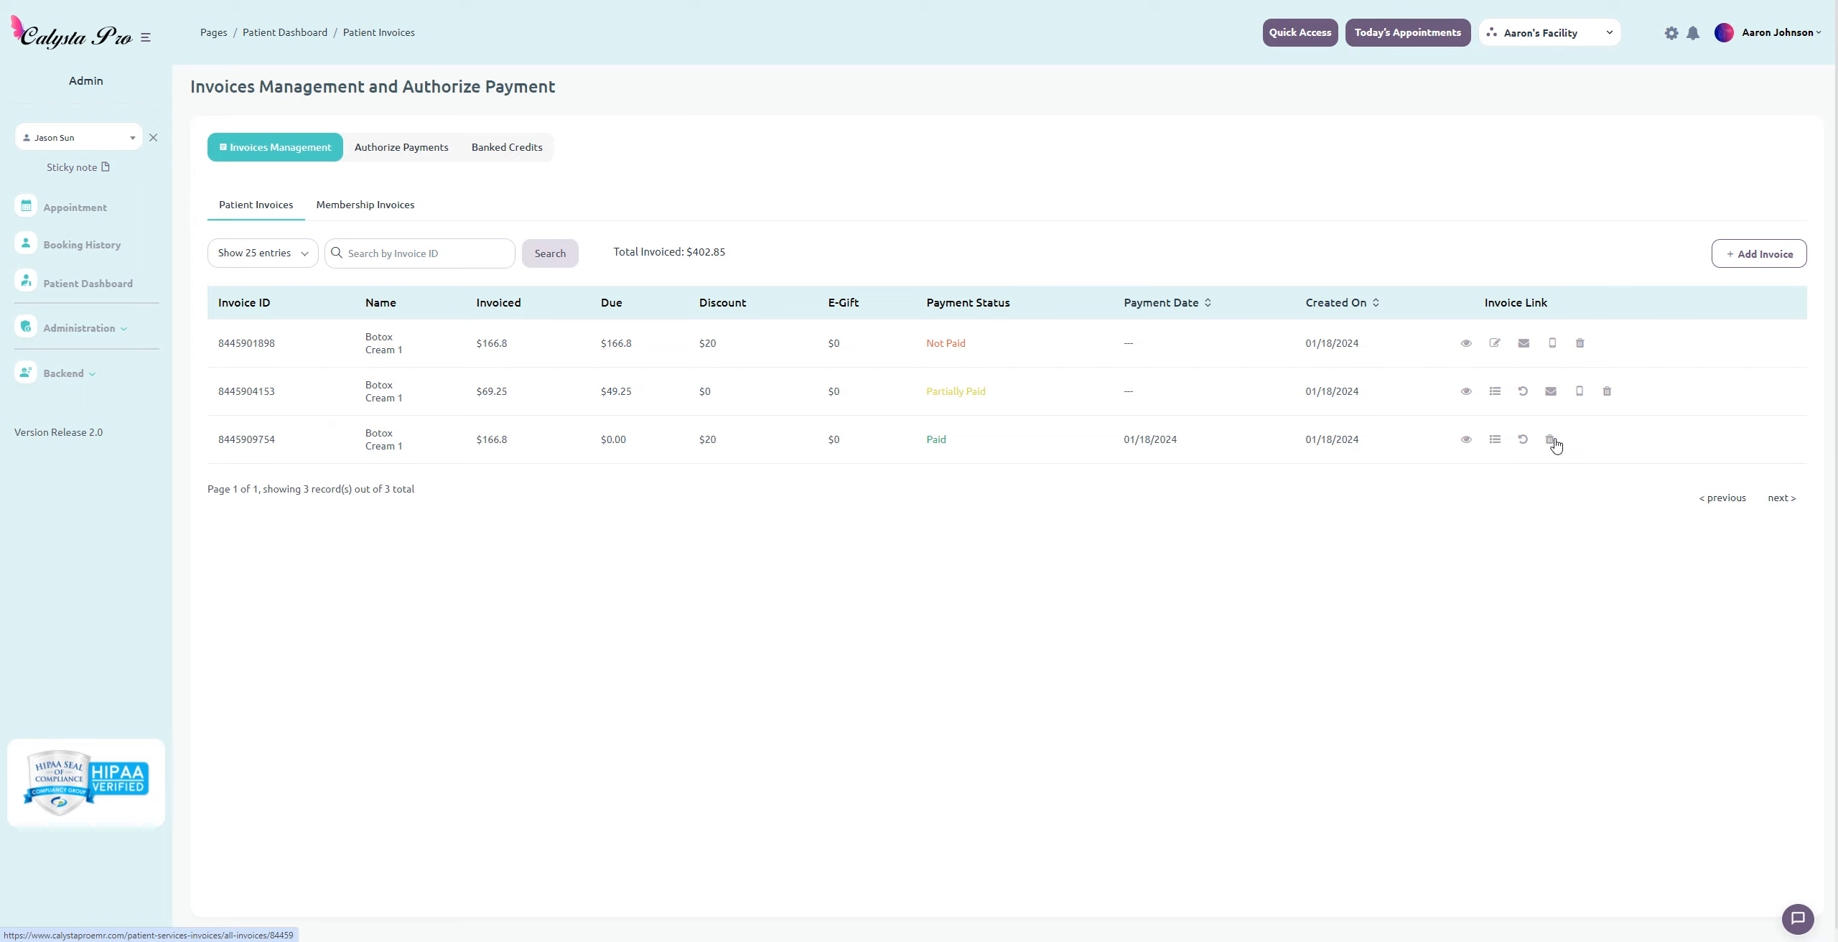
- View the payment history of the fully paid invoice in the patient invoices list, and close it again
left_click(1497, 443)
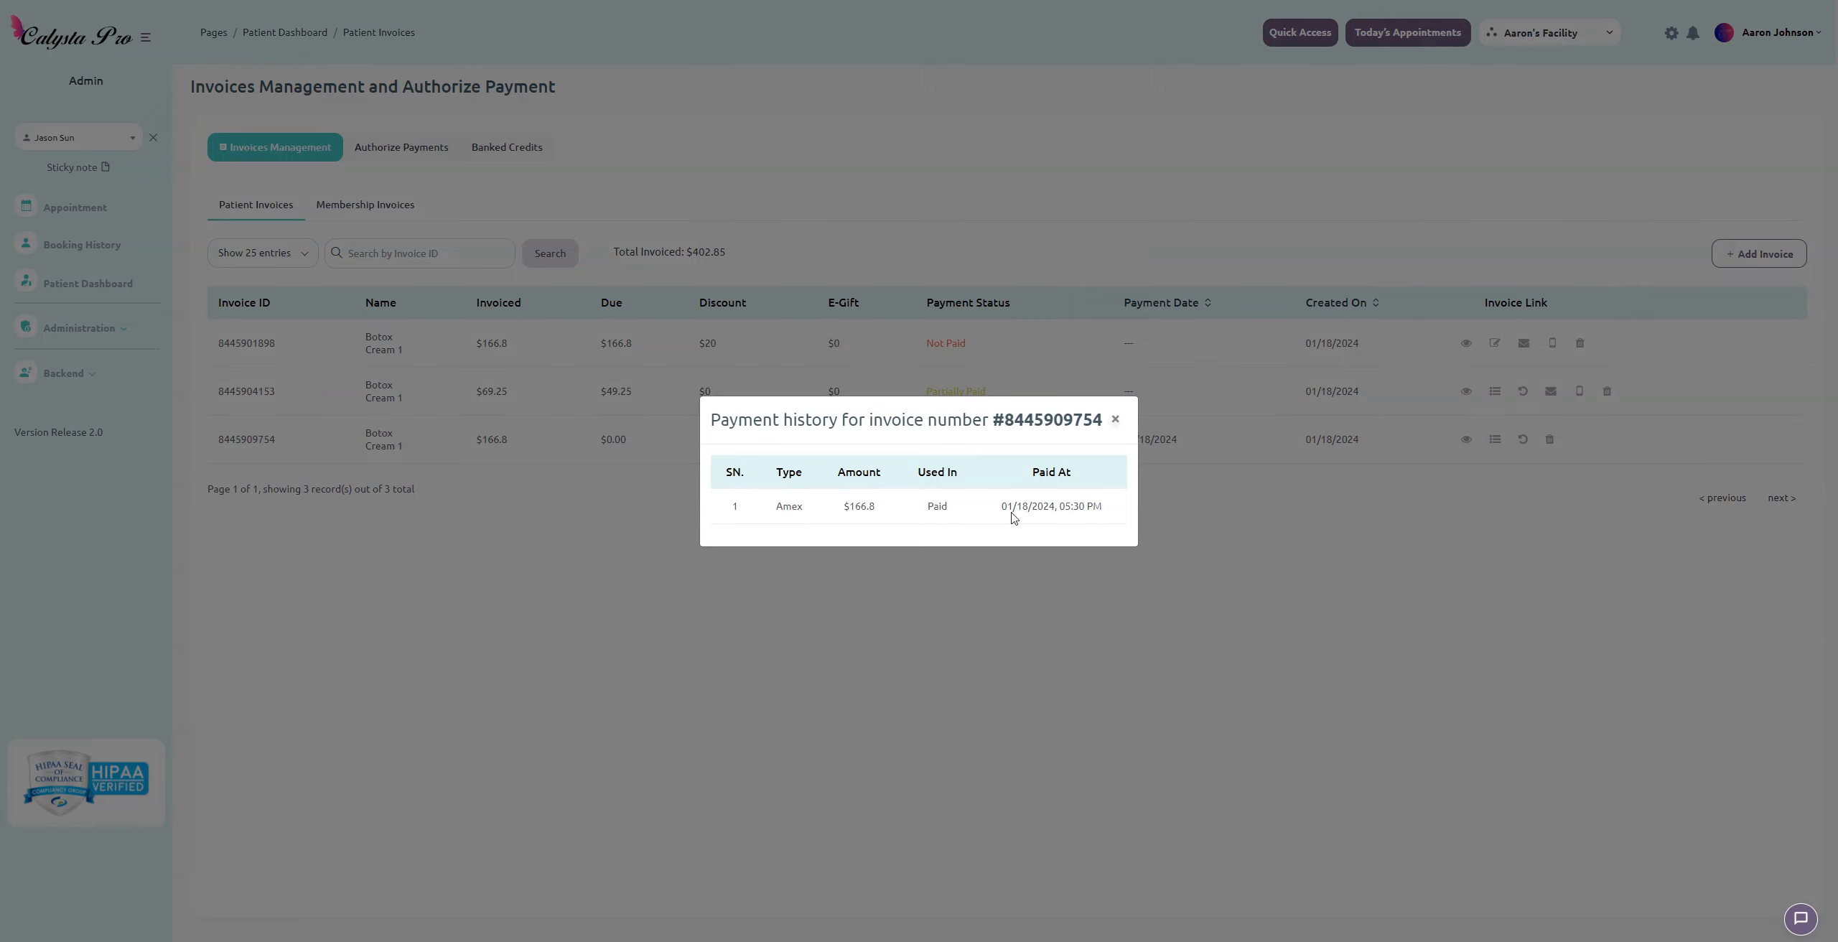
left_click(1115, 420)
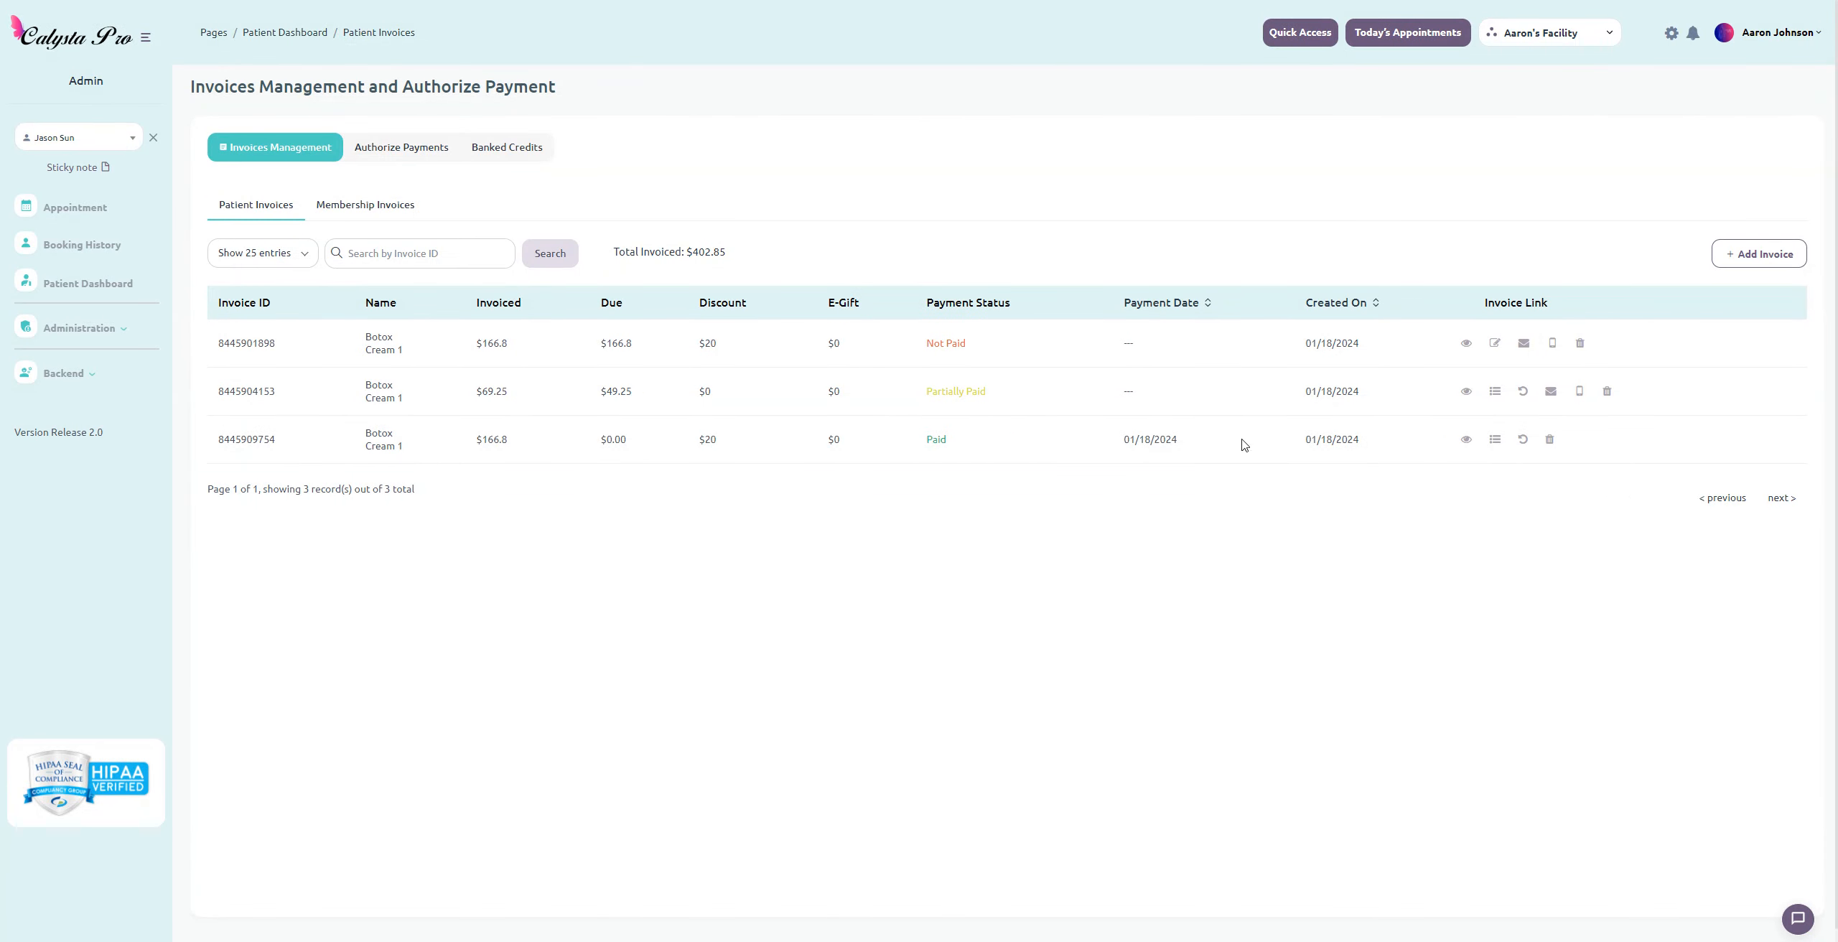